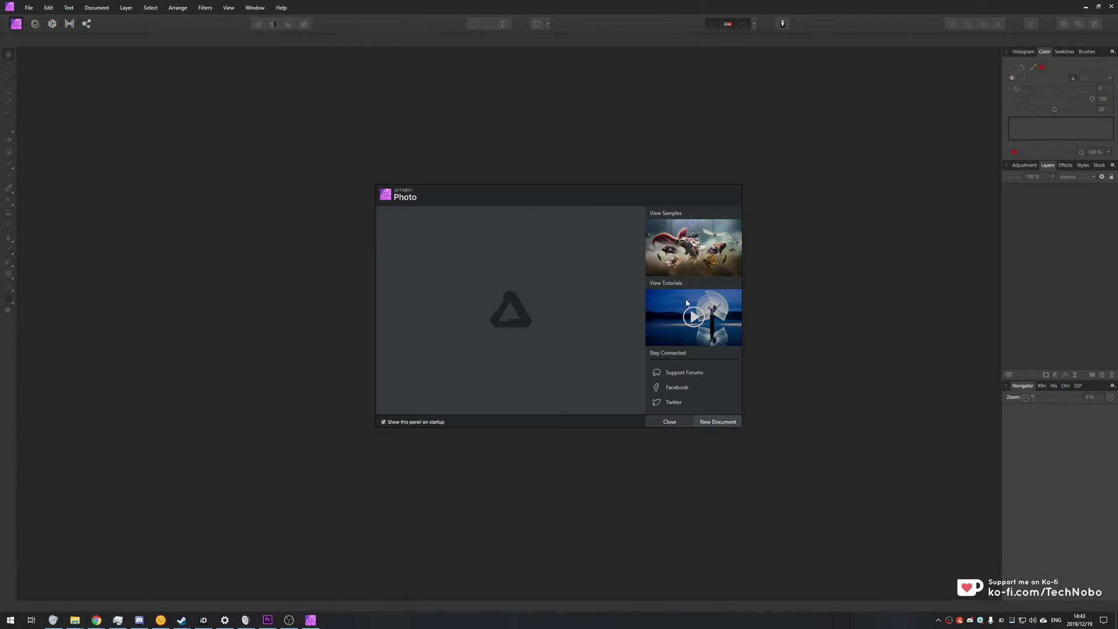
# Create a new 2560 × 1440 px document with a transparent background
pyautogui.click(683, 426)
pyautogui.click(28, 7)
pyautogui.click(35, 20)
pyautogui.click(598, 420)
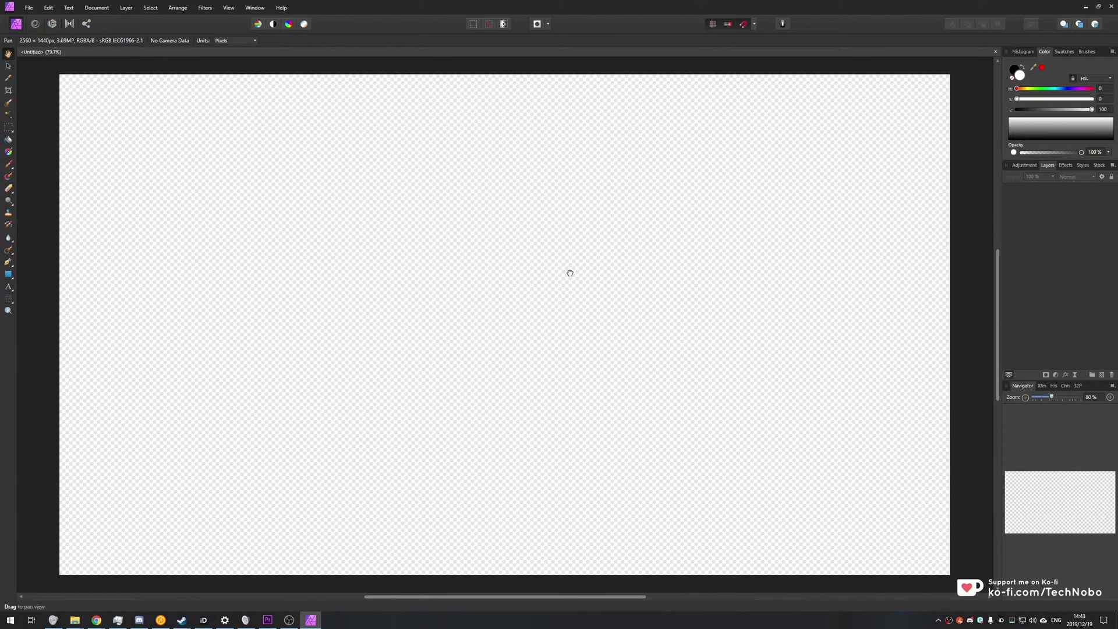
pyautogui.moveTo(570, 273); pyautogui.dragTo(576, 279)
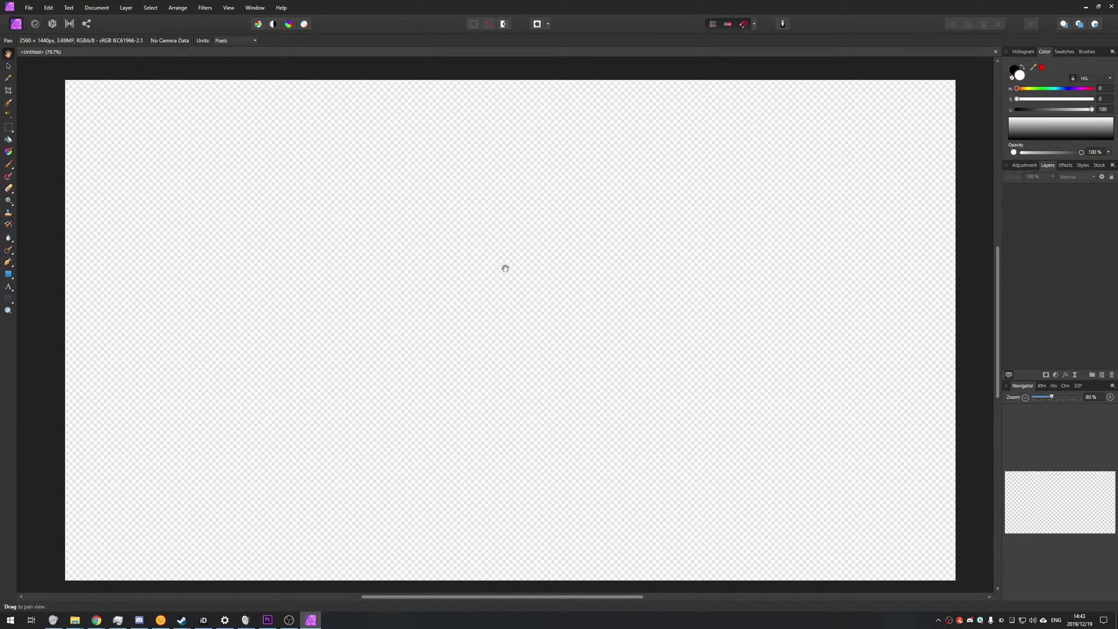
# Draw a tall red rectangle over the left half of the canvas and deselect it
pyautogui.click(9, 274)
pyautogui.moveTo(204, 158); pyautogui.dragTo(436, 515)
pyautogui.hotkey('ctrl', 'd')
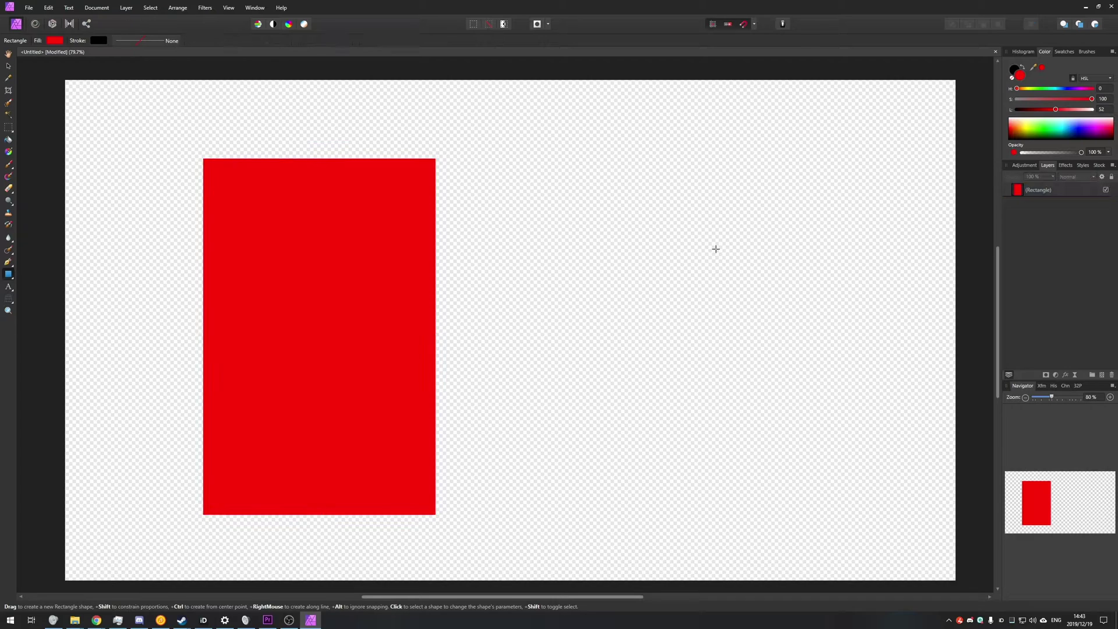
# Export the whole document as a PNG at 2560 × 1440 px to the desktop
pyautogui.hotkey('ctrl', 'shift', 'alt', 's')
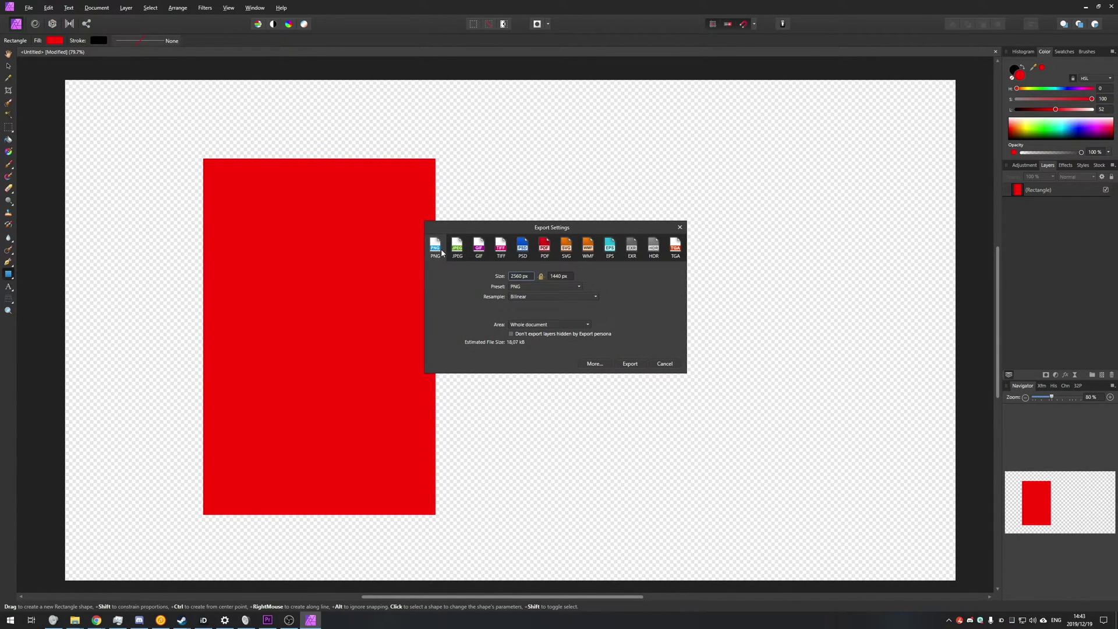
pyautogui.click(457, 247)
pyautogui.click(436, 245)
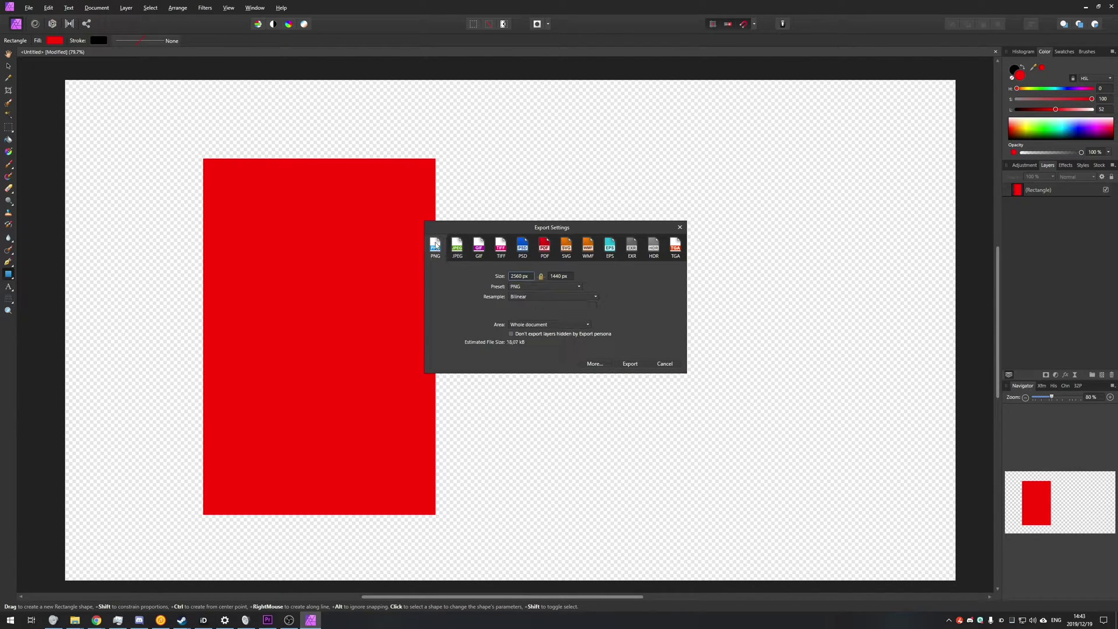
pyautogui.click(630, 361)
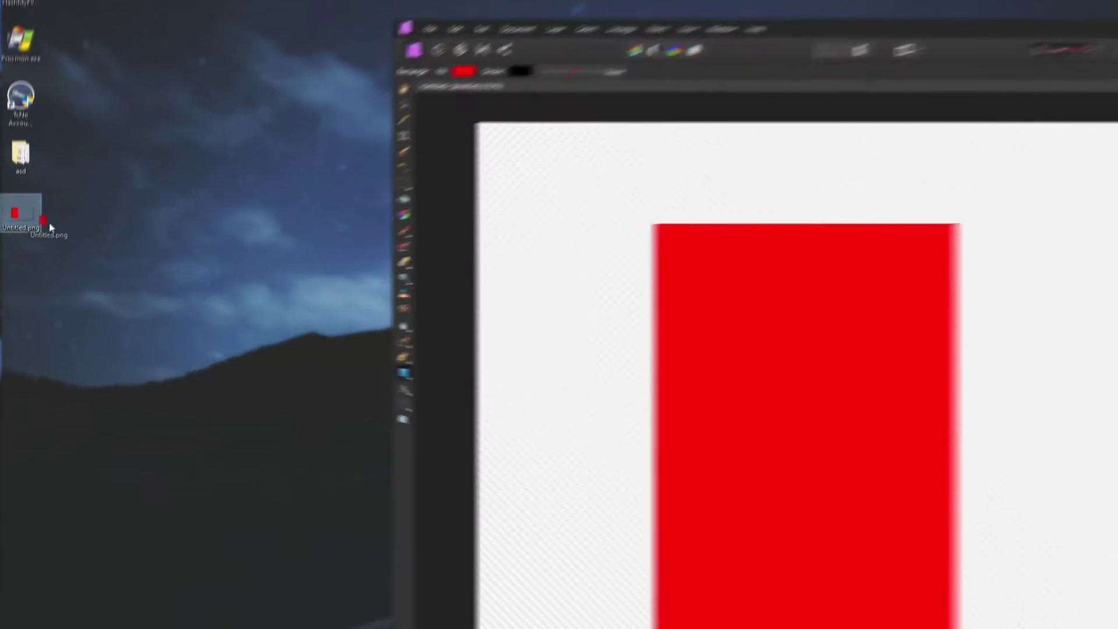
# Move the exported Untitled.png into the open area of the desktop and view it in Windows Photo Viewer
pyautogui.moveTo(49, 227); pyautogui.dragTo(331, 307)
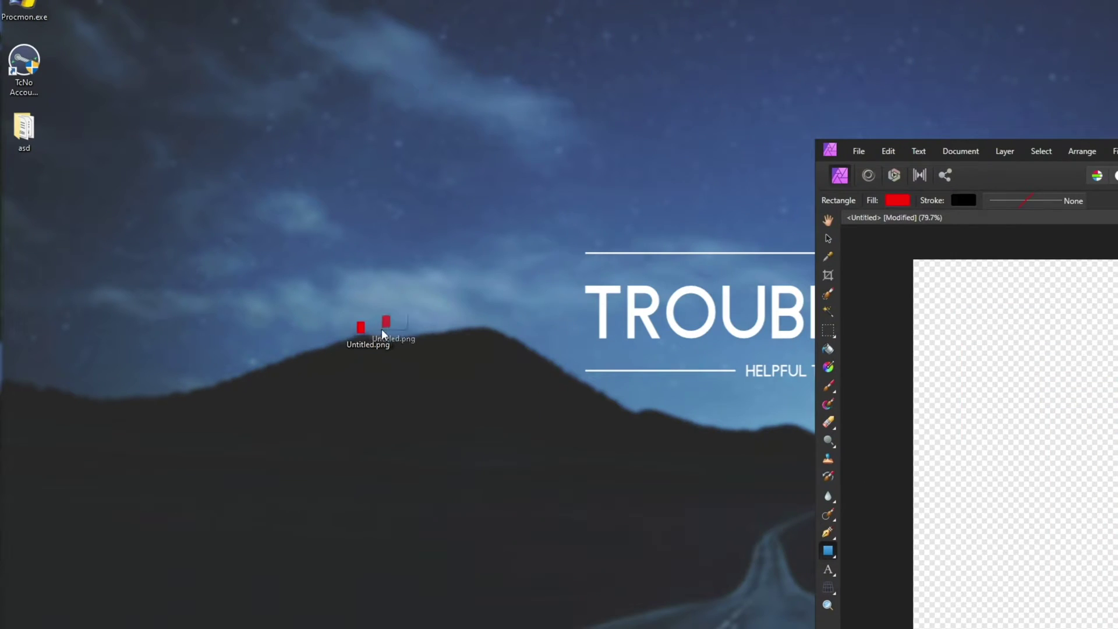
pyautogui.moveTo(382, 328); pyautogui.dragTo(466, 347)
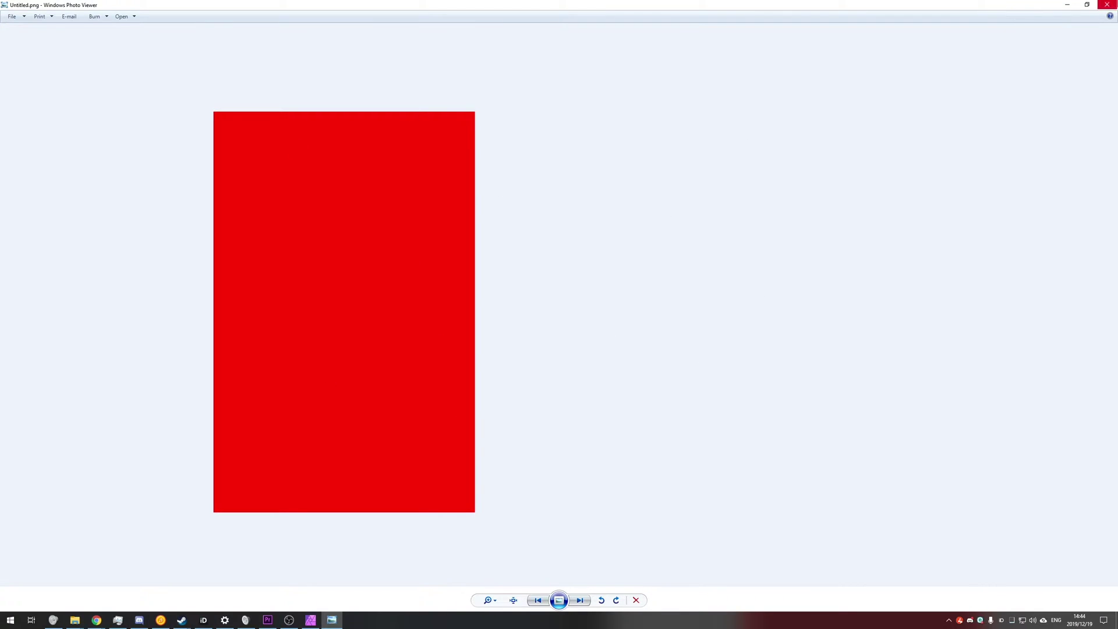
pyautogui.click(1106, 5)
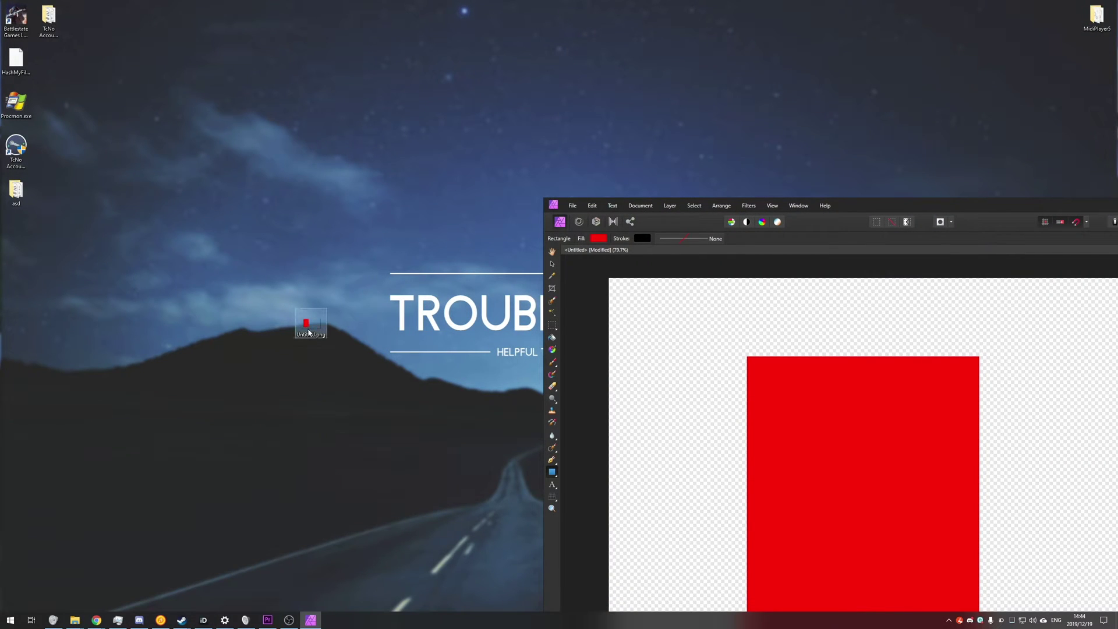
# Reposition the editor window beside the desktop icons and export the same artwork to the desktop as a JPEG
pyautogui.moveTo(865, 205)
pyautogui.mouseDown()
pyautogui.moveTo(624, 73)
pyautogui.moveTo(622, 42)
pyautogui.mouseUp()
pyautogui.moveTo(627, 314); pyautogui.dragTo(644, 327)
pyautogui.press('Delete')
pyautogui.scroll(-4, 657, 329)
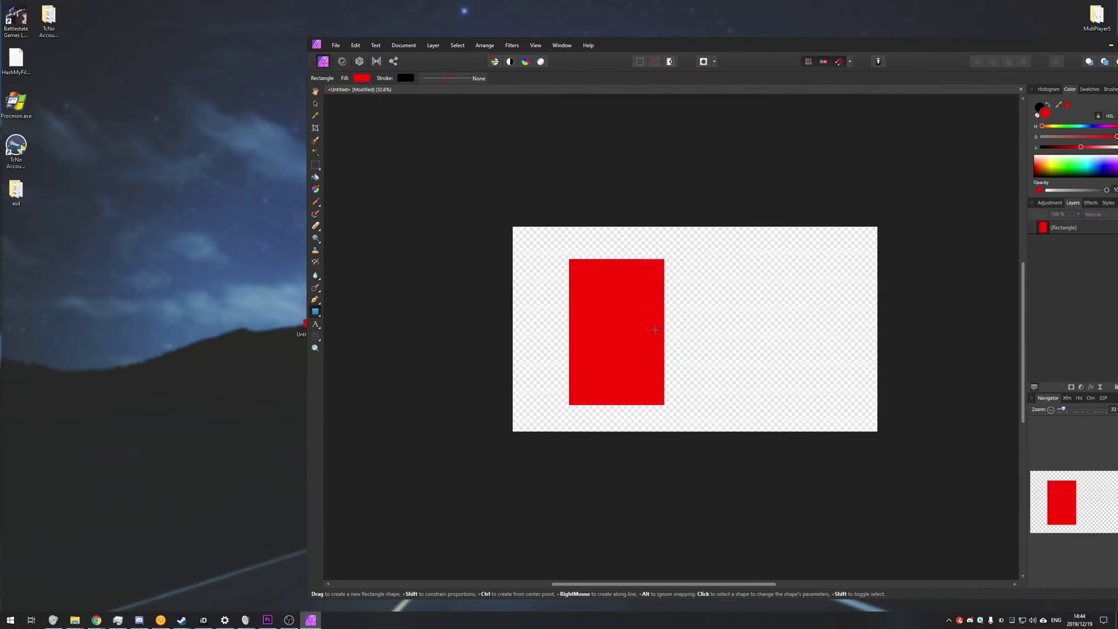
pyautogui.scroll(2, 625, 331)
pyautogui.press('v')
pyautogui.click(603, 222)
pyautogui.click(669, 250)
pyautogui.hotkey('ctrl', 'alt', 'shift', 's')
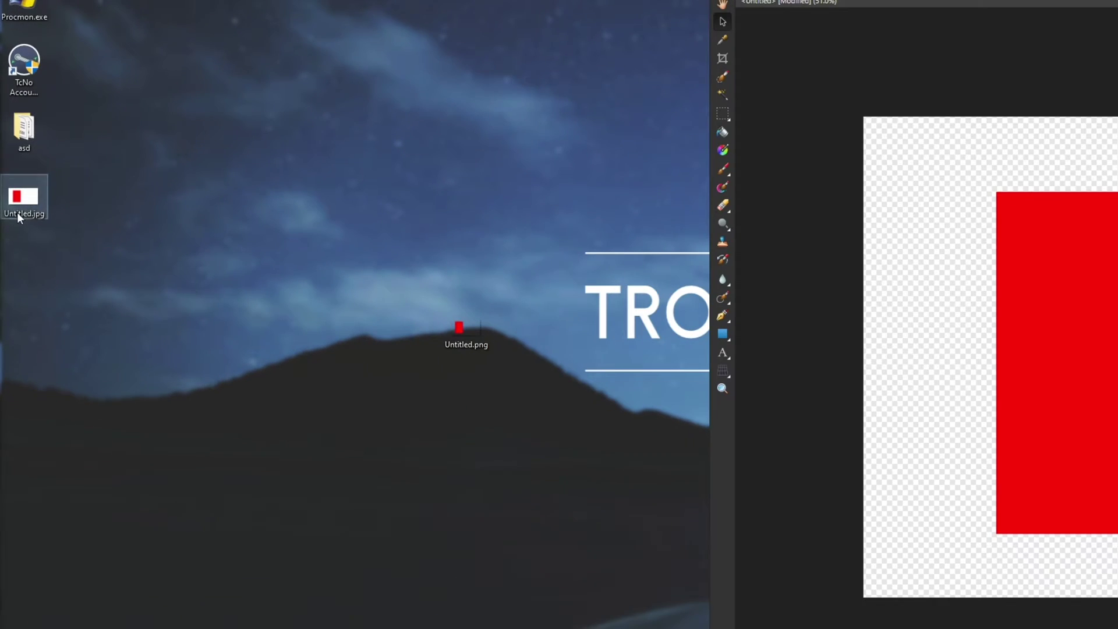
# Place Untitled.jpg beside Untitled.png on the desktop and view the JPEG in Windows Photo Viewer
pyautogui.moveTo(10, 247); pyautogui.dragTo(259, 351)
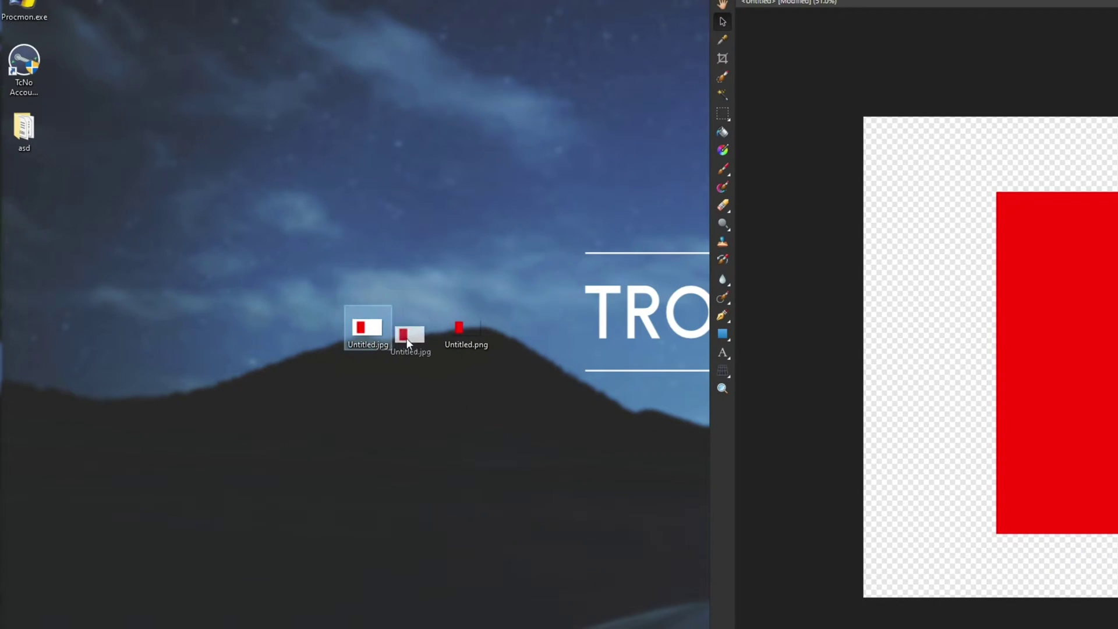
pyautogui.moveTo(408, 339); pyautogui.dragTo(408, 339)
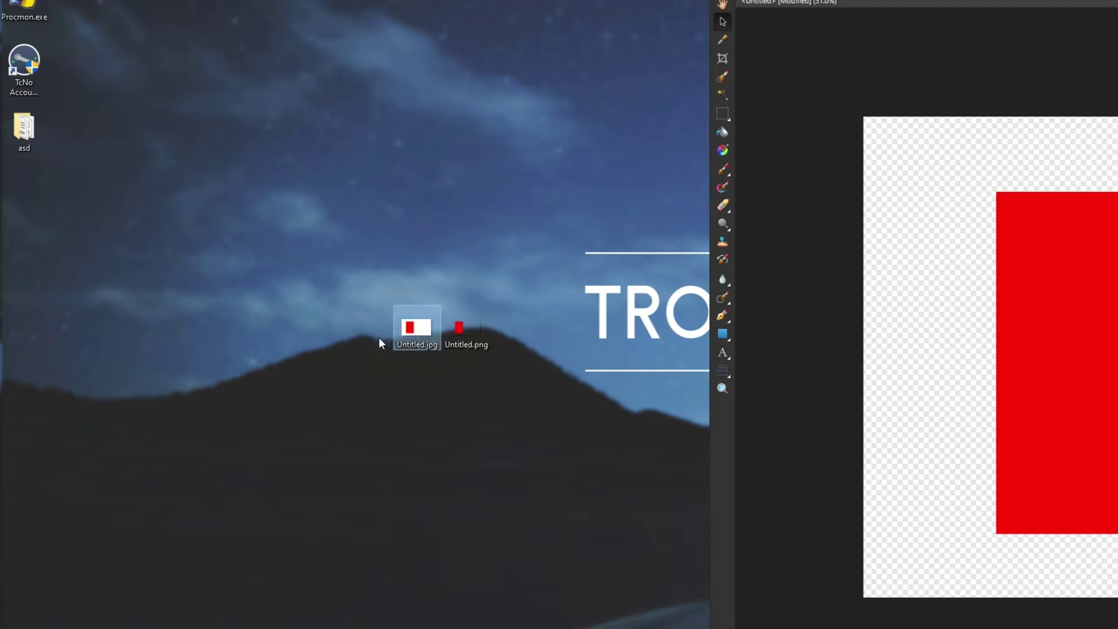
pyautogui.doubleClick(431, 336)
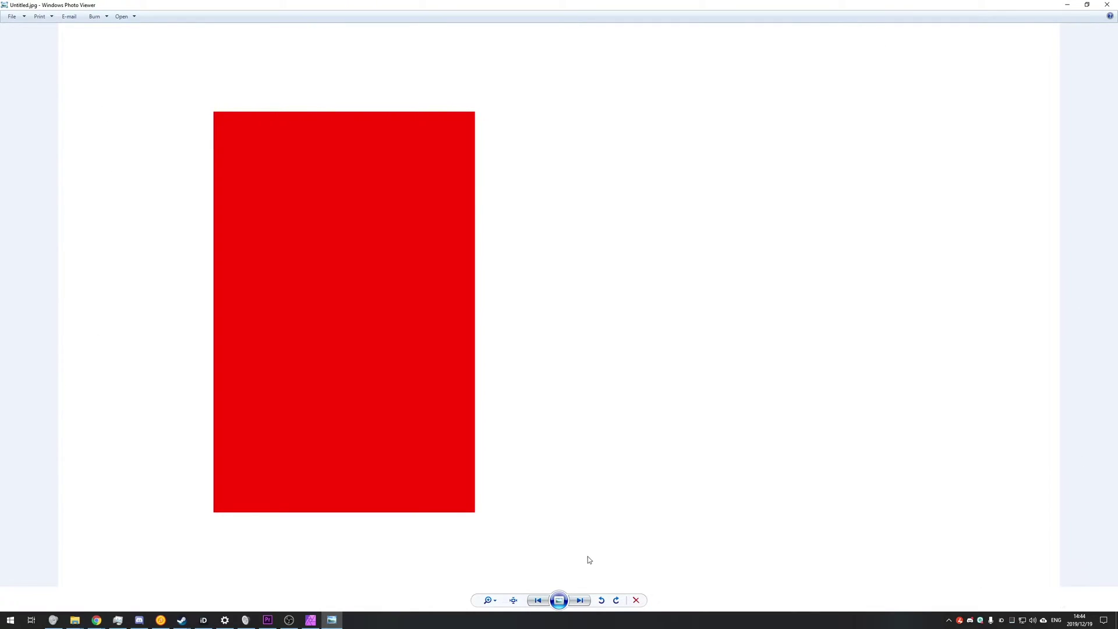
pyautogui.click(1107, 5)
# Replace the red rectangle with one covering the entire canvas and fill it with bright green
pyautogui.moveTo(690, 44); pyautogui.dragTo(719, 45)
pyautogui.click(606, 272)
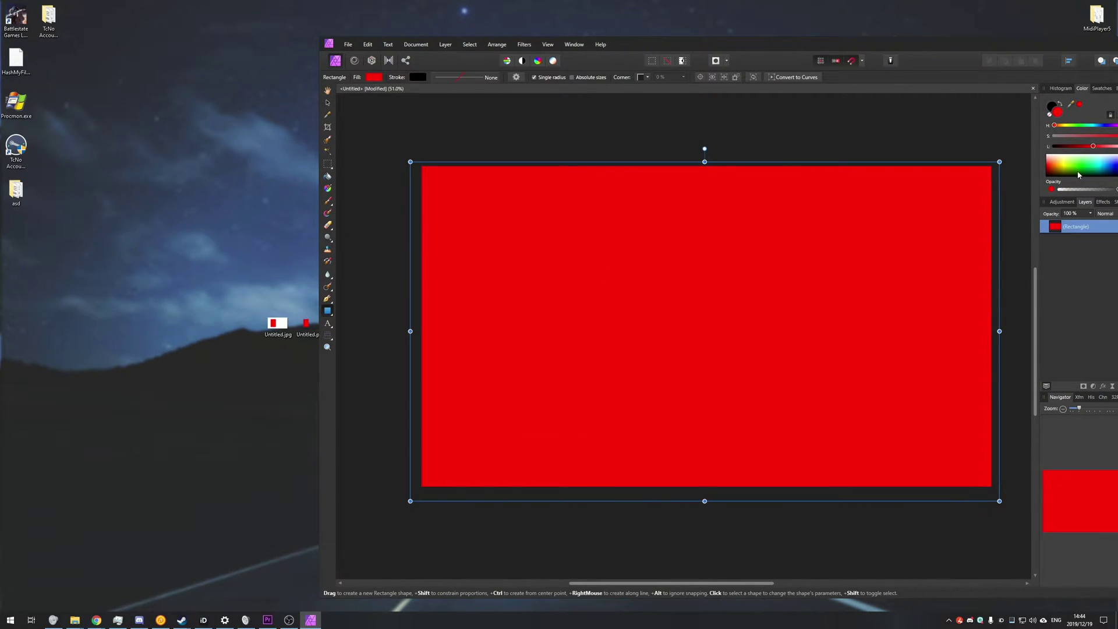
pyautogui.click(1079, 174)
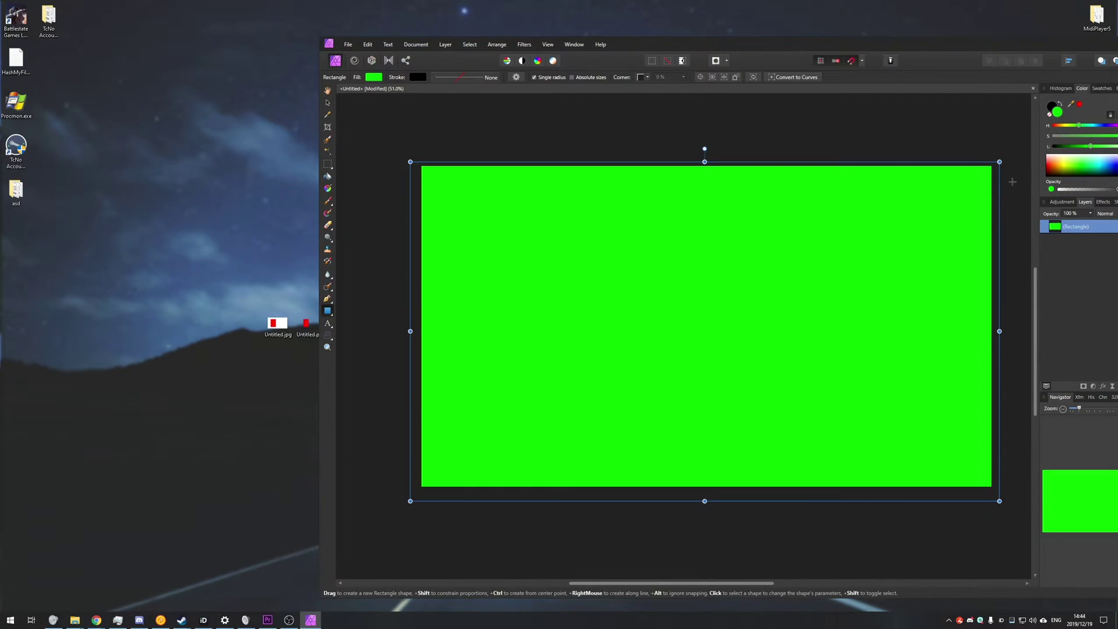
# Deselect the green rectangle and place Untitled.png from the desktop onto the canvas
pyautogui.click(394, 257)
pyautogui.press('v')
pyautogui.moveTo(302, 329); pyautogui.dragTo(577, 283)
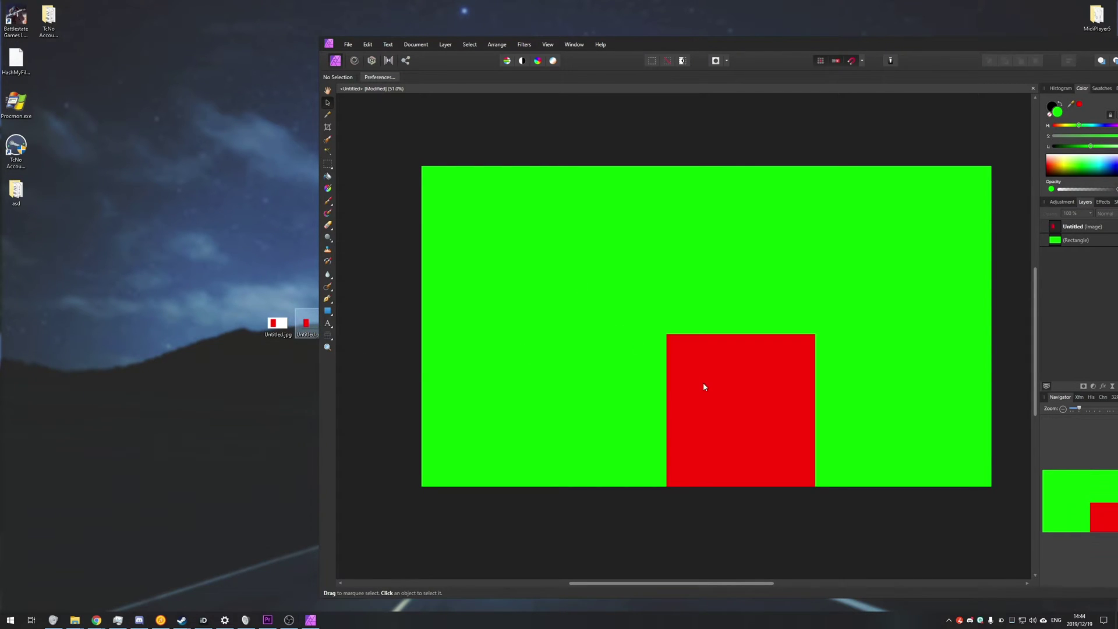
# Scale the placed PNG to about 60% and reposition it over the green background
pyautogui.click(707, 367)
pyautogui.moveTo(714, 359); pyautogui.dragTo(565, 240)
pyautogui.moveTo(422, 166); pyautogui.dragTo(648, 293)
pyautogui.moveTo(919, 301); pyautogui.dragTo(867, 266)
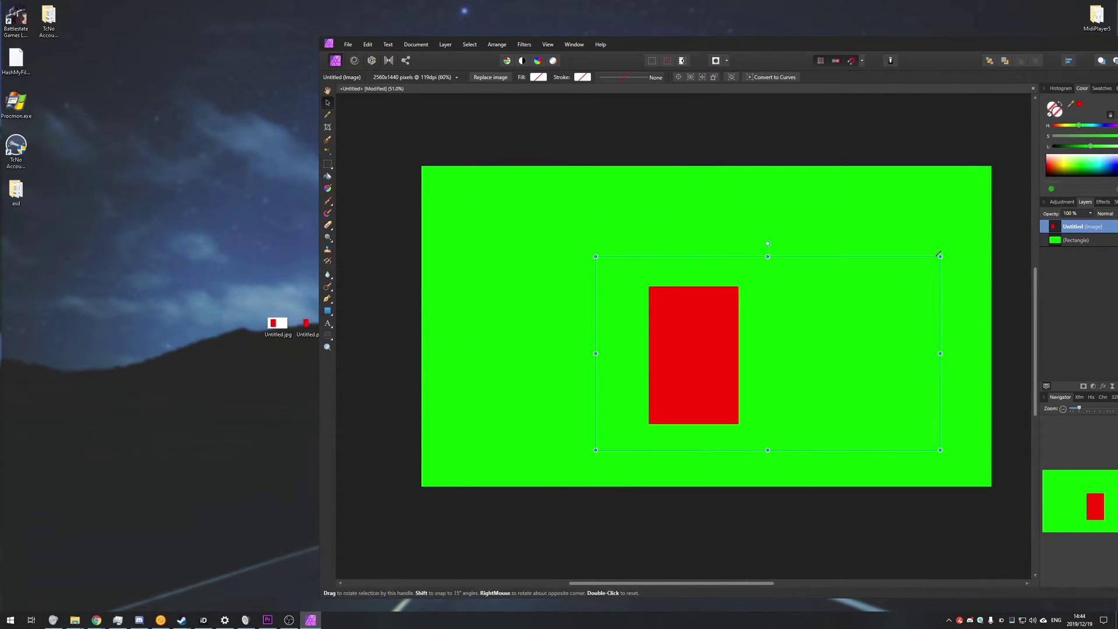
pyautogui.moveTo(940, 257)
pyautogui.mouseDown()
pyautogui.moveTo(927, 263)
pyautogui.moveTo(939, 257)
pyautogui.mouseUp()
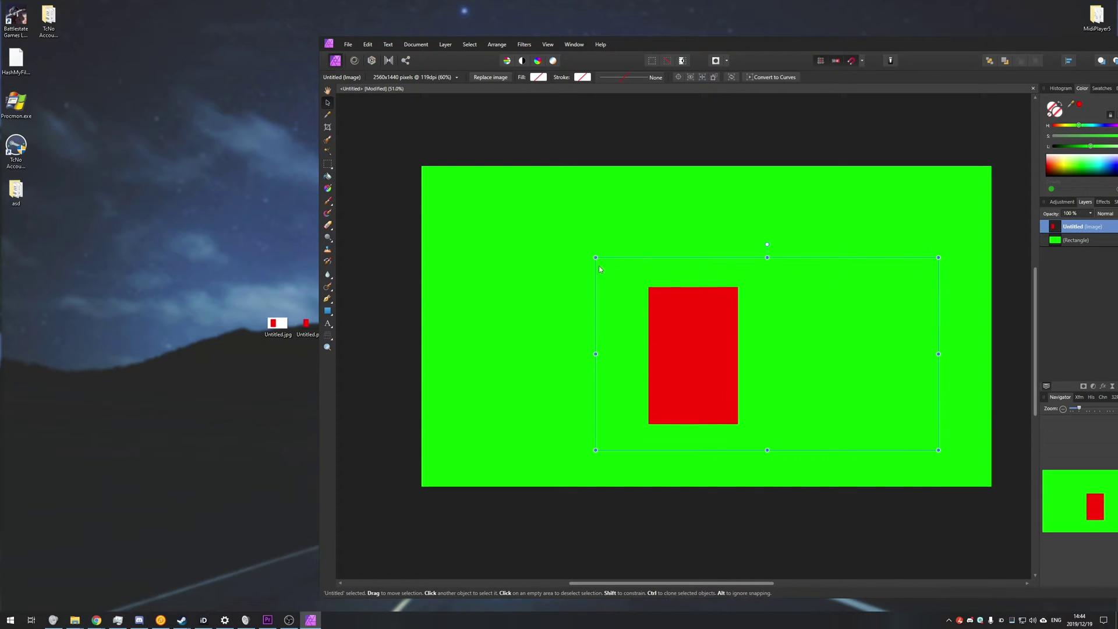
pyautogui.moveTo(832, 323); pyautogui.dragTo(789, 304)
# Place Untitled.jpg from the desktop and align it to cover the entire canvas
pyautogui.moveTo(279, 327); pyautogui.dragTo(550, 288)
pyautogui.moveTo(666, 345); pyautogui.dragTo(548, 239)
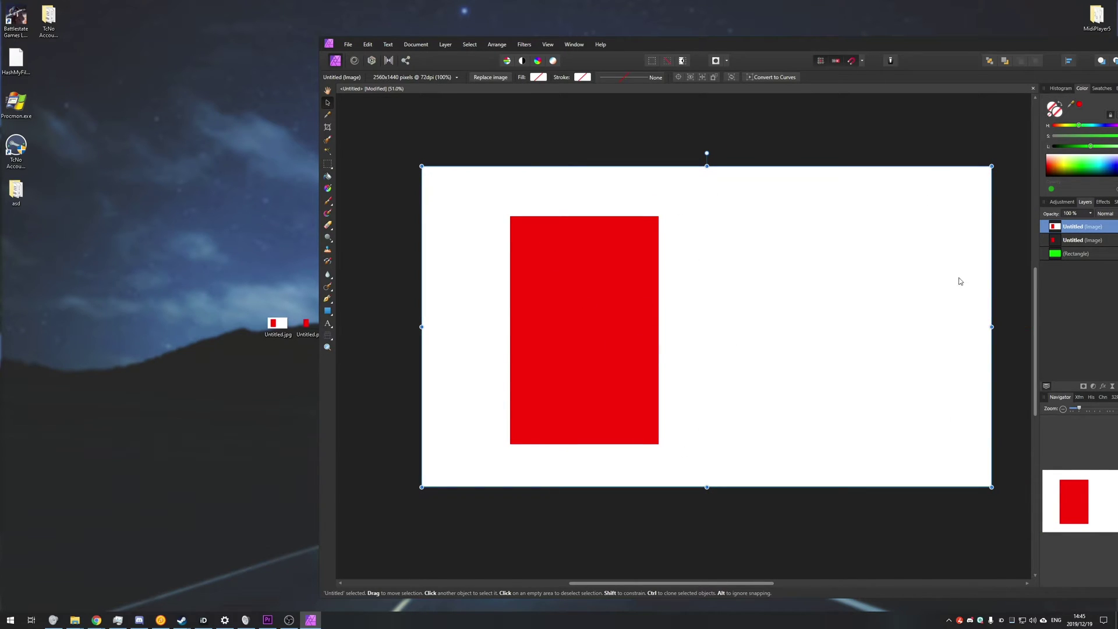
# Delete the placed JPEG, the placed PNG and the green rectangle from the document
pyautogui.press('Delete')
pyautogui.press('Delete')
pyautogui.press('Delete')
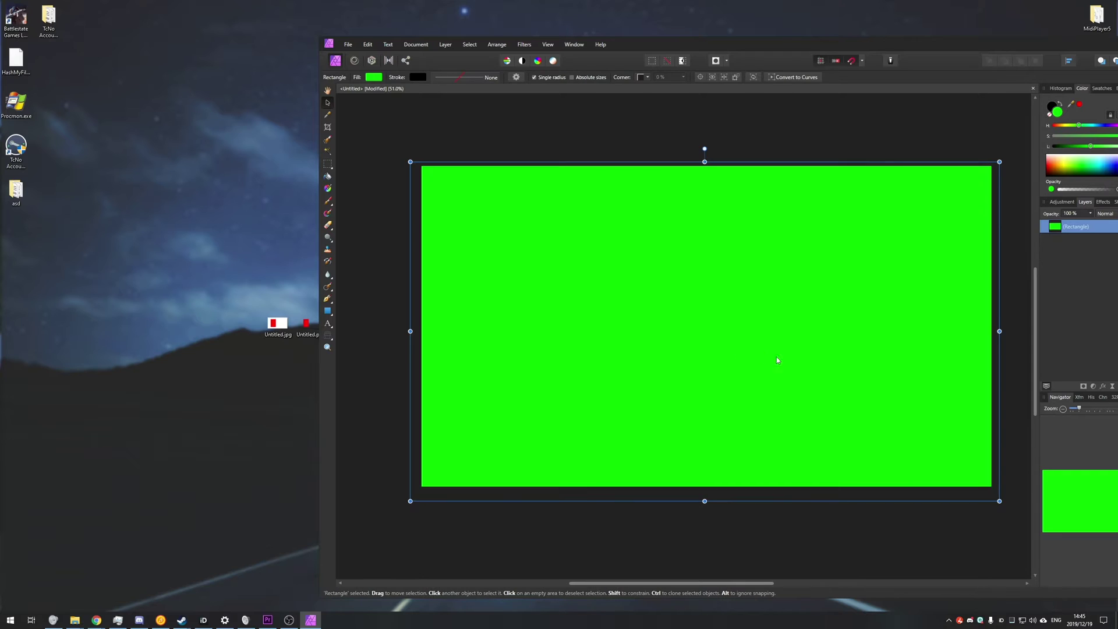
# Switch to the Google Images results for "cat" in Chrome and save the sciencefocus.com ginger cat picture
pyautogui.moveTo(965, 47); pyautogui.dragTo(701, 32)
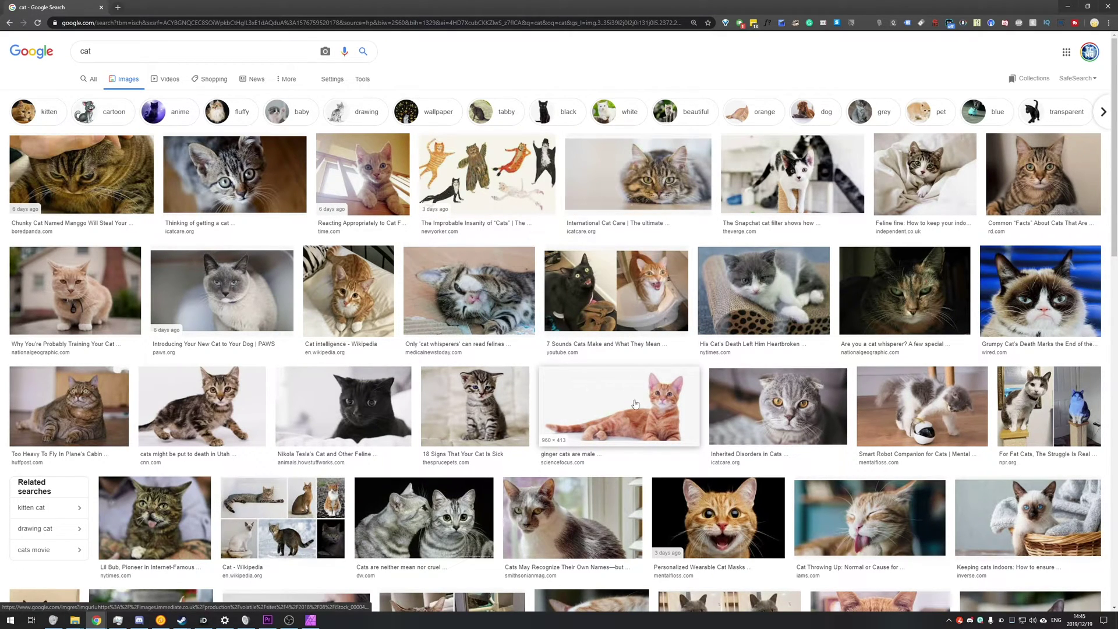
pyautogui.click(595, 397)
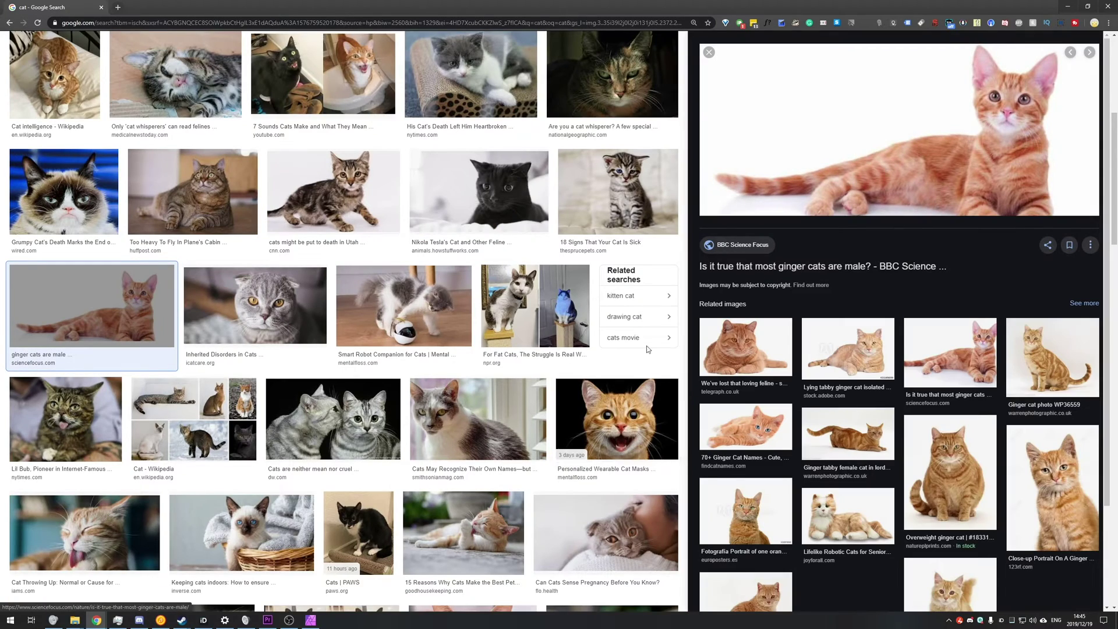
pyautogui.rightClick(859, 135)
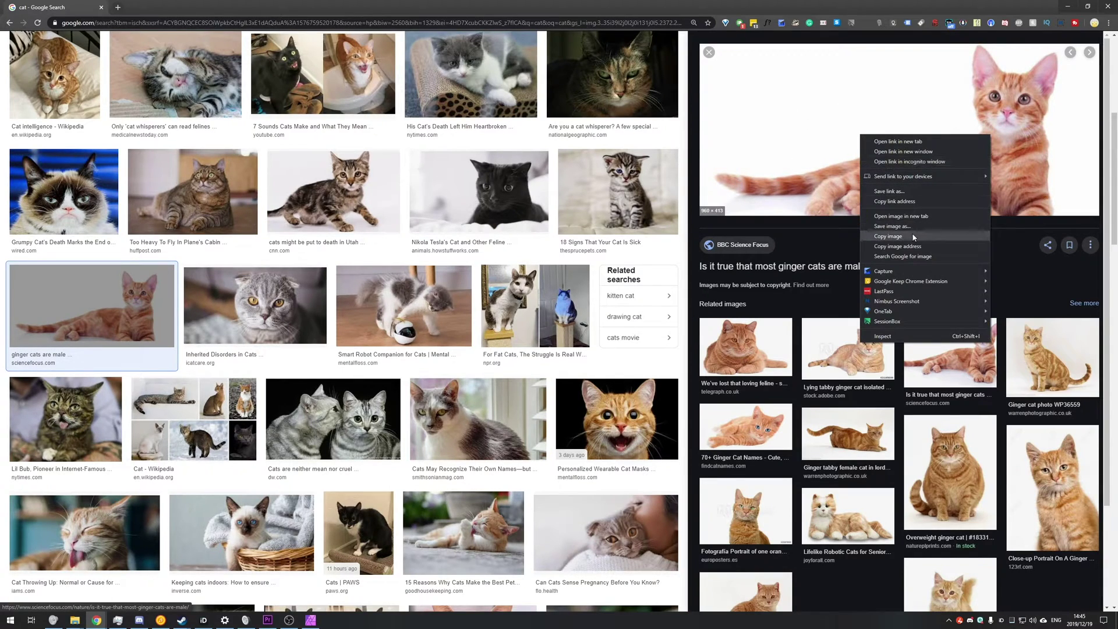
pyautogui.click(905, 232)
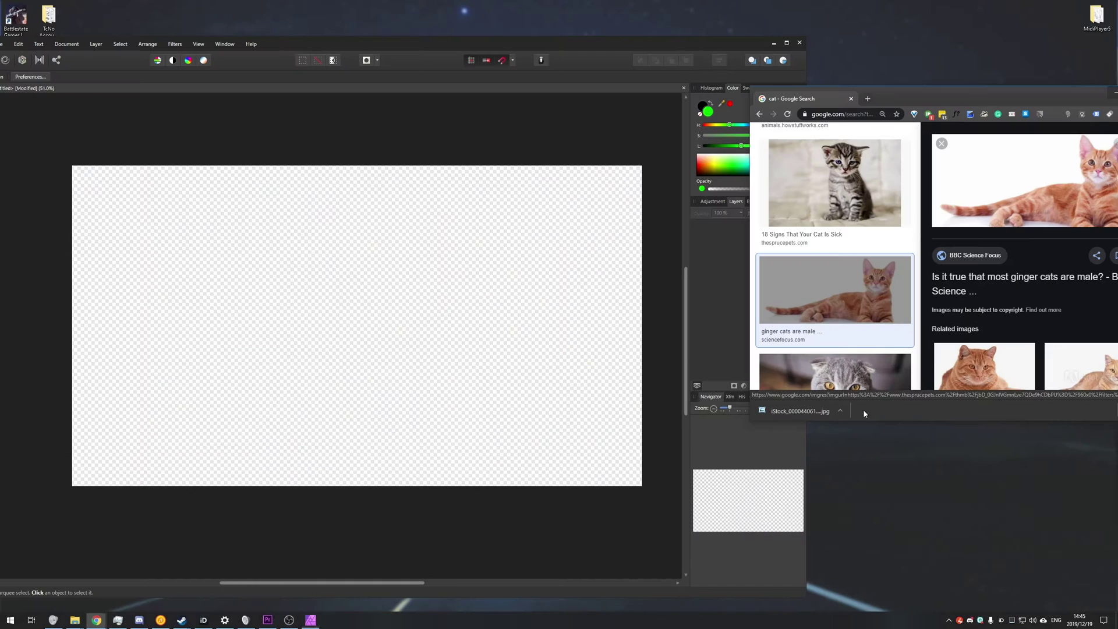
# Place the downloaded ginger cat JPEG in the document, enlarge it to about 180% and position it mid-canvas
pyautogui.moveTo(800, 410); pyautogui.dragTo(299, 304)
pyautogui.moveTo(444, 349); pyautogui.dragTo(605, 417)
pyautogui.moveTo(524, 373); pyautogui.dragTo(491, 367)
pyautogui.click(545, 441)
pyautogui.click(474, 362)
pyautogui.moveTo(291, 46); pyautogui.dragTo(320, 47)
pyautogui.moveTo(428, 51); pyautogui.dragTo(454, 49)
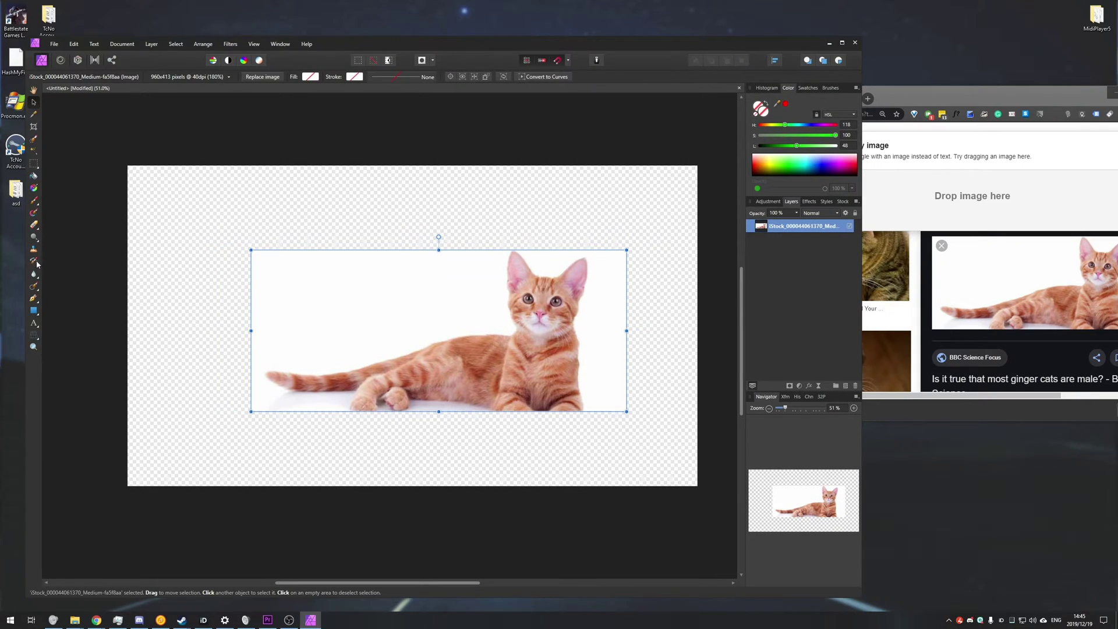
# Try to remove the white background around the cat with the Erase Brush
pyautogui.click(33, 224)
pyautogui.moveTo(254, 272)
pyautogui.mouseDown()
pyautogui.moveTo(350, 272)
pyautogui.moveTo(426, 309)
pyautogui.moveTo(590, 324)
pyautogui.moveTo(615, 448)
pyautogui.mouseUp()
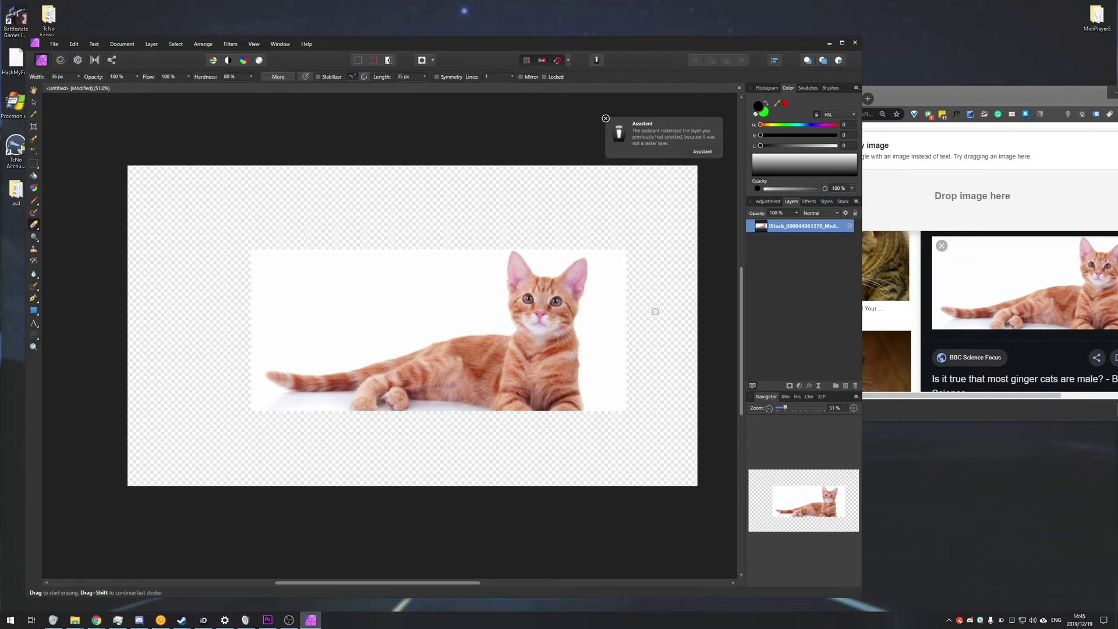
pyautogui.press('v')
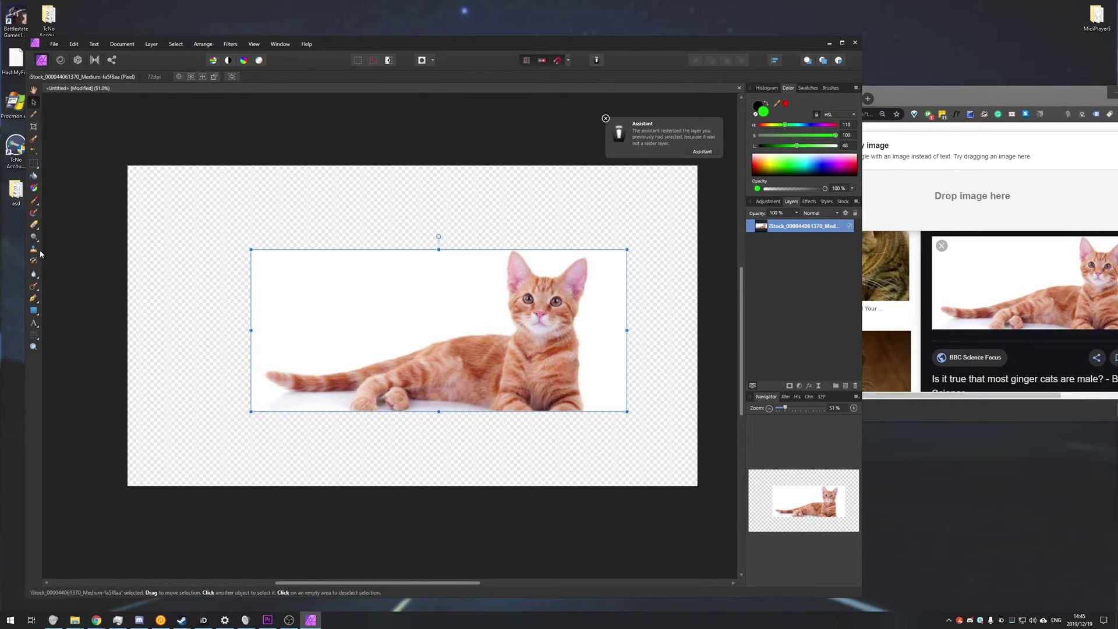
# Try to isolate part of the cat image with the Selection Brush and delete it, and undo the attempt
pyautogui.click(33, 140)
pyautogui.moveTo(517, 268)
pyautogui.mouseDown()
pyautogui.moveTo(550, 303)
pyautogui.moveTo(396, 378)
pyautogui.moveTo(527, 415)
pyautogui.mouseUp()
pyautogui.press('Delete')
pyautogui.hotkey('ctrl', 'z')
pyautogui.hotkey('ctrl', 'z')
pyautogui.press('v')
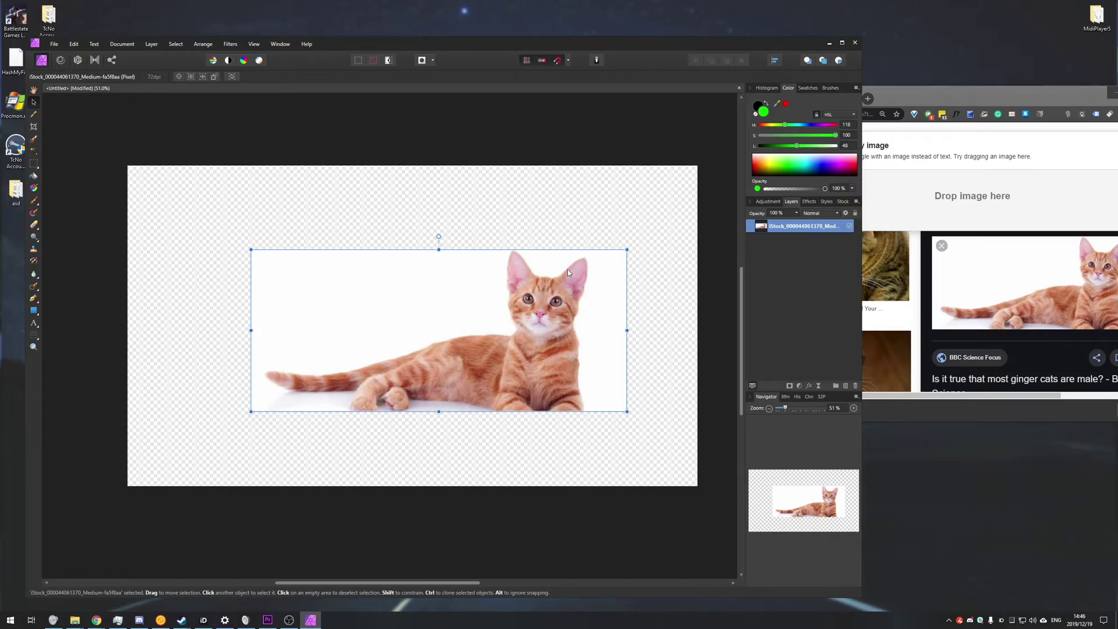
# Switch back to the Google Images results for "cat" in Chrome and filter them to transparent color
pyautogui.click(829, 43)
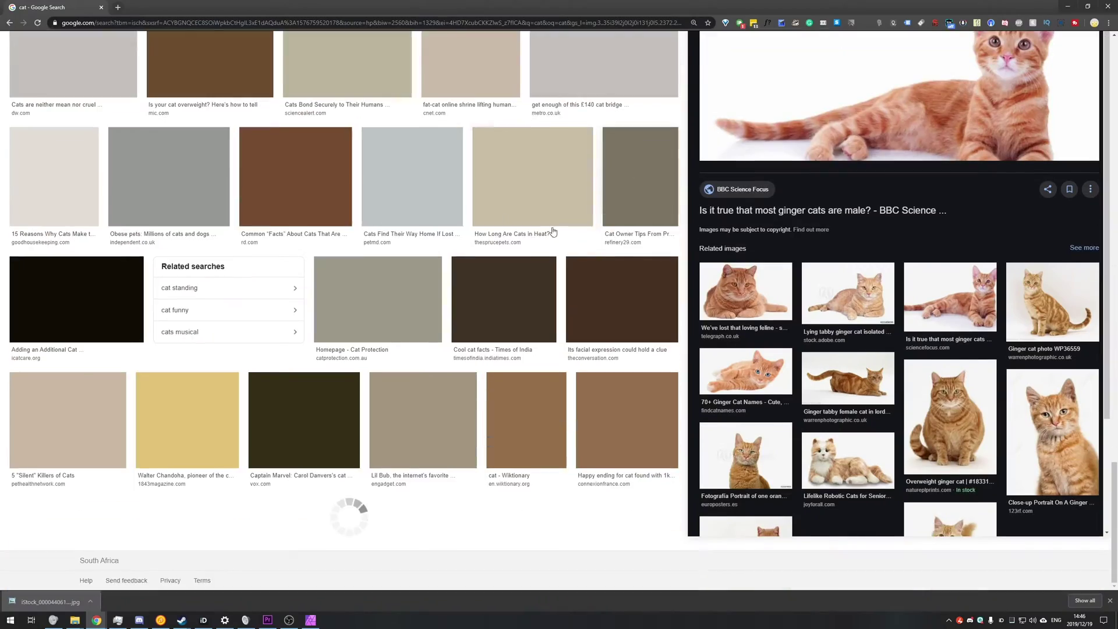
pyautogui.scroll(15, 548, 231)
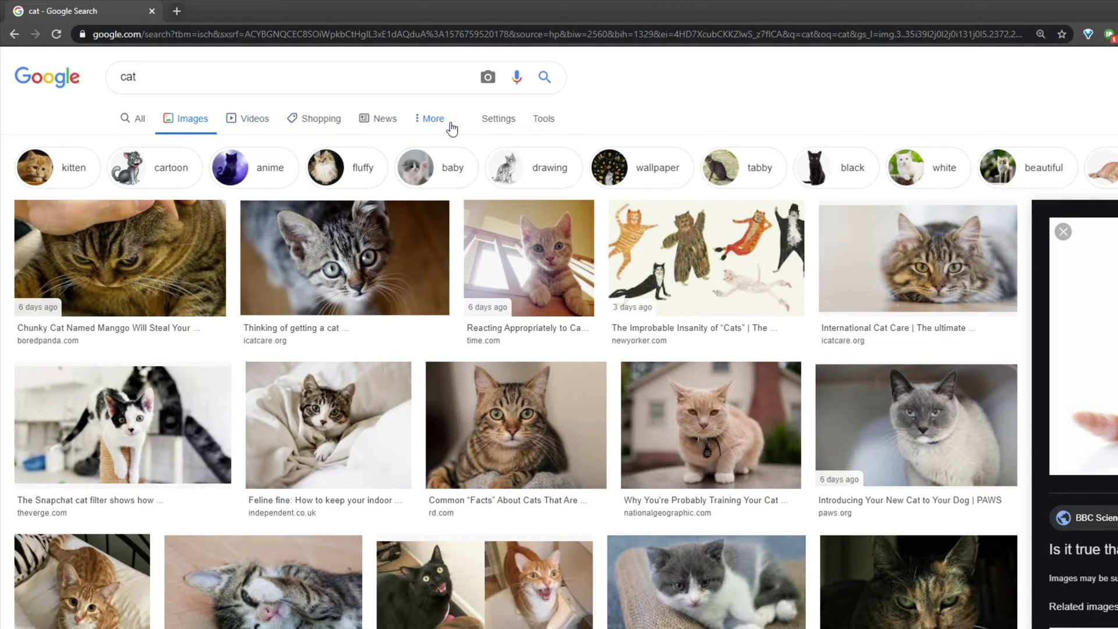
pyautogui.click(537, 126)
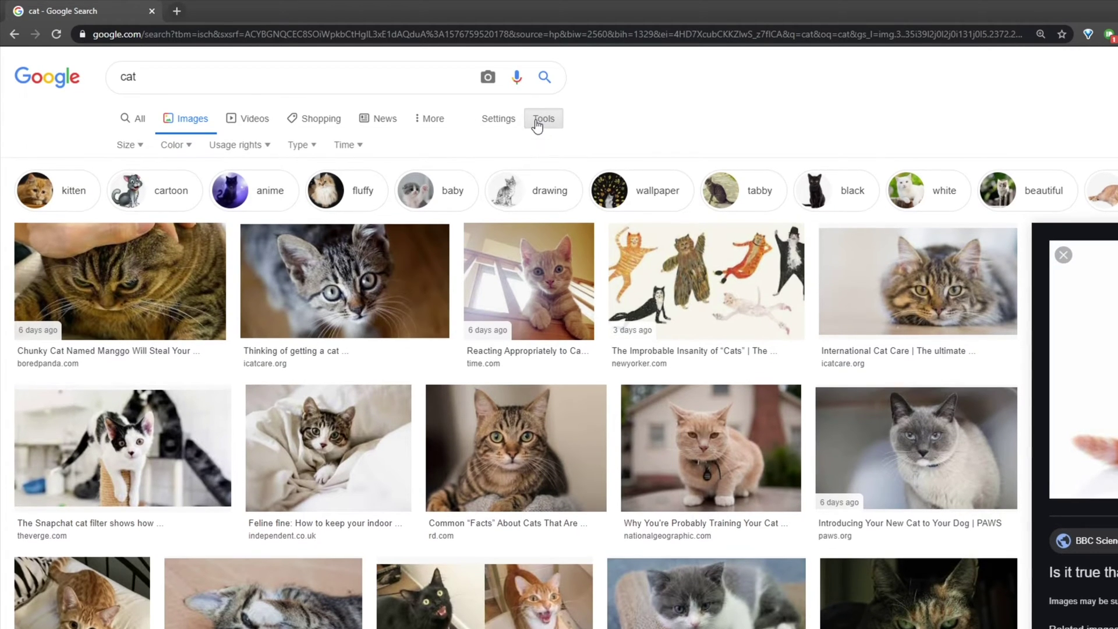
pyautogui.click(124, 145)
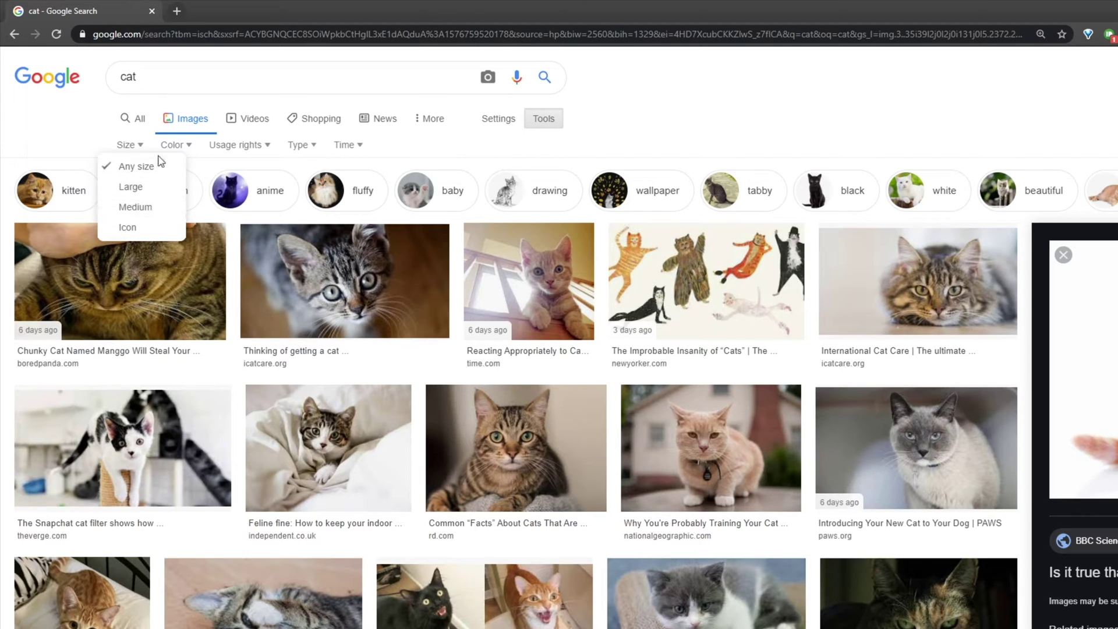
pyautogui.click(103, 136)
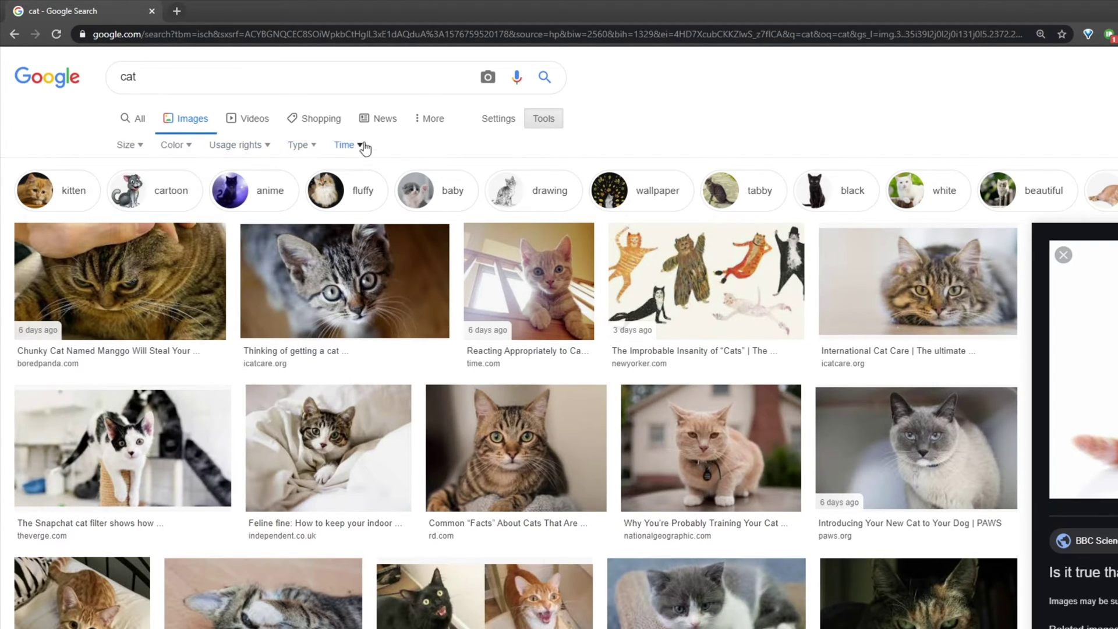
pyautogui.click(182, 155)
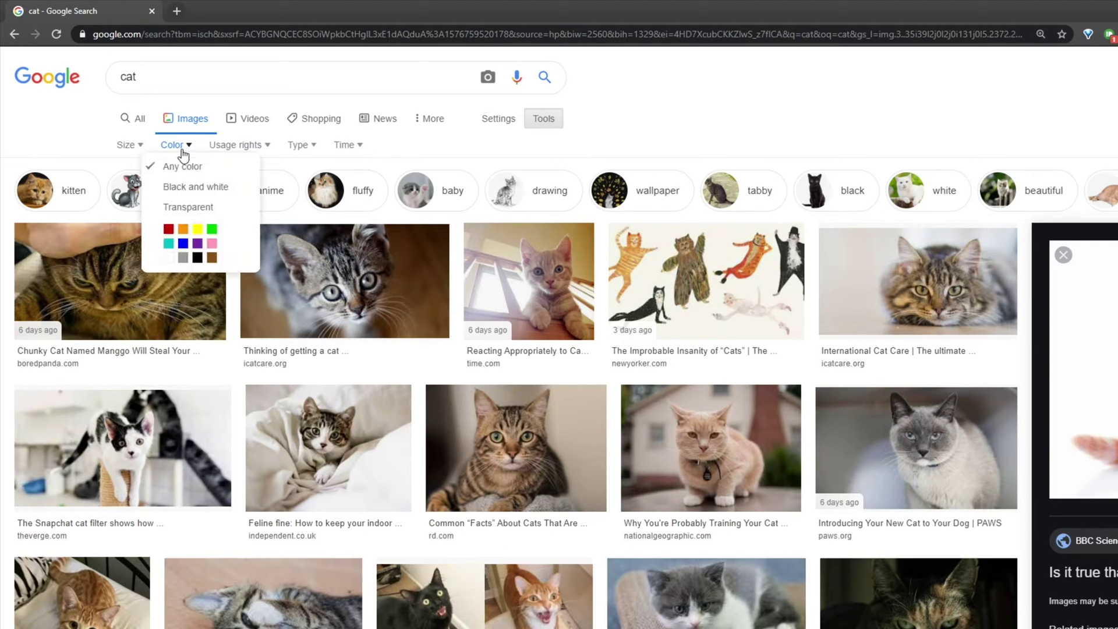
pyautogui.click(200, 212)
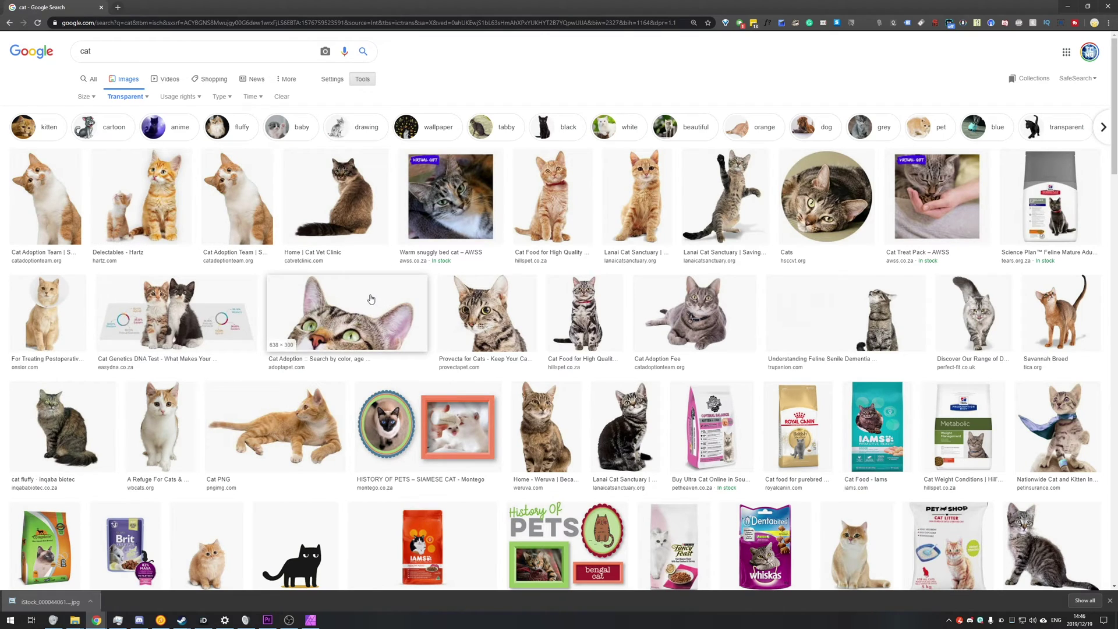
# Save the adoptapet.com cat face PNG, place it in the Affinity Photo document and move it around the canvas
pyautogui.click(563, 450)
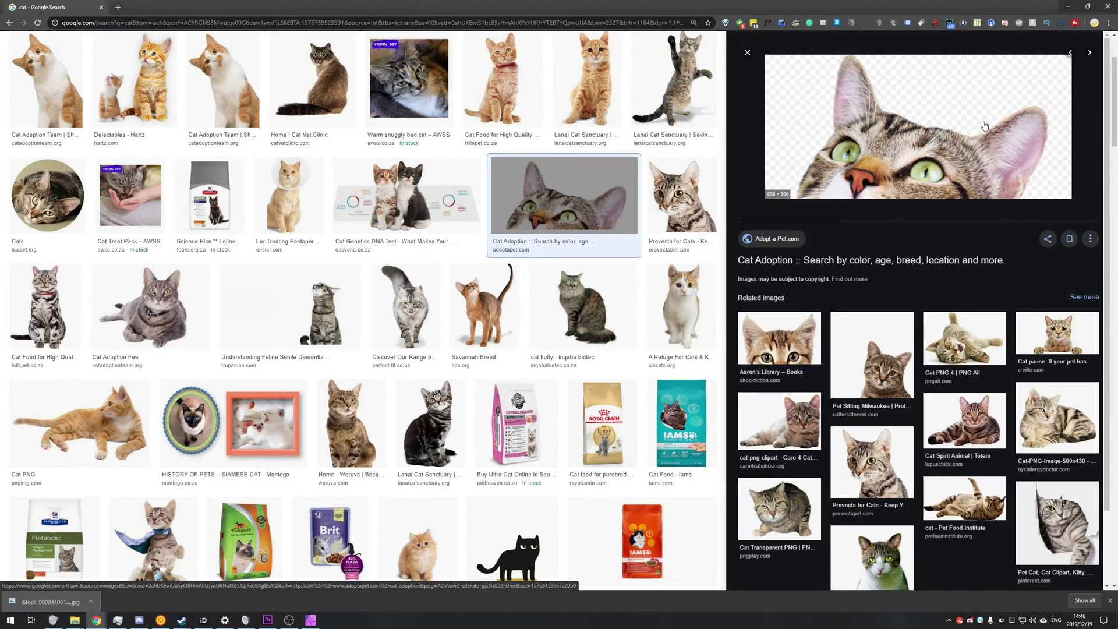
pyautogui.moveTo(955, 154); pyautogui.dragTo(800, 92)
pyautogui.scroll(-2, 814, 117)
pyautogui.rightClick(907, 218)
pyautogui.rightClick(886, 140)
pyautogui.click(925, 227)
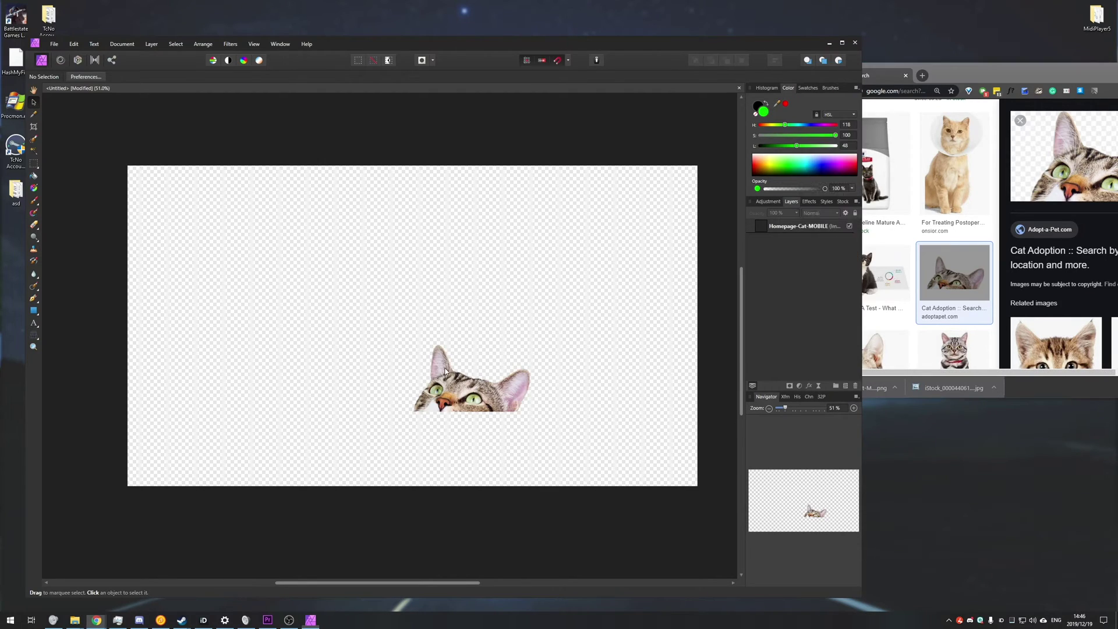
pyautogui.moveTo(446, 371); pyautogui.dragTo(328, 285)
pyautogui.moveTo(413, 325); pyautogui.dragTo(474, 383)
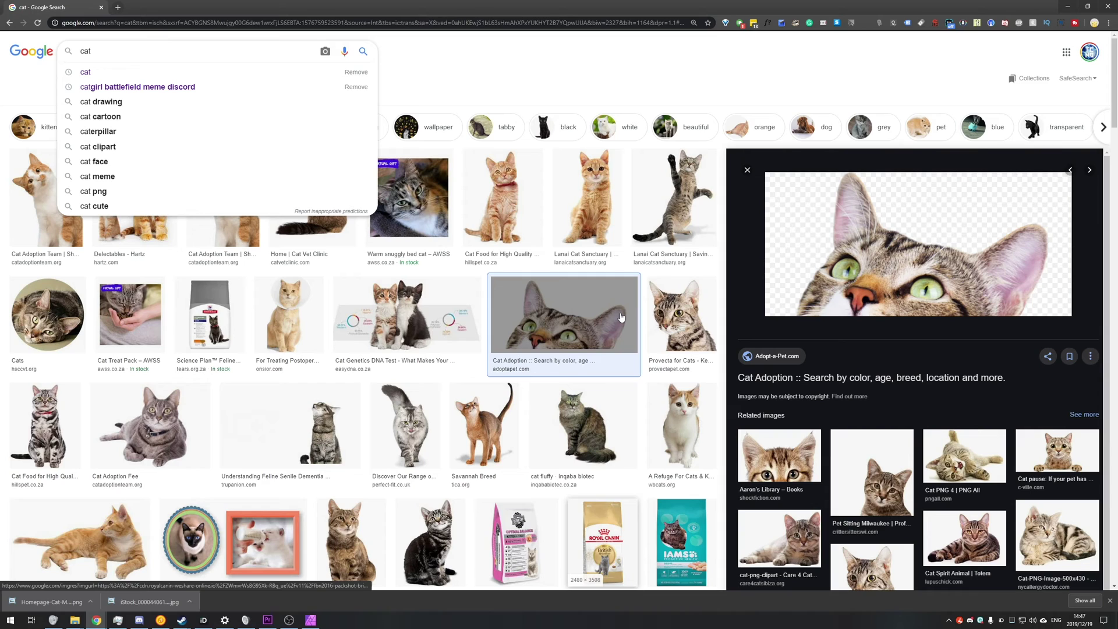
# Preview the awss.co.za "Warm snuggly bed cat" result in Google Images and examine the area around its picture for transparency
pyautogui.click(610, 73)
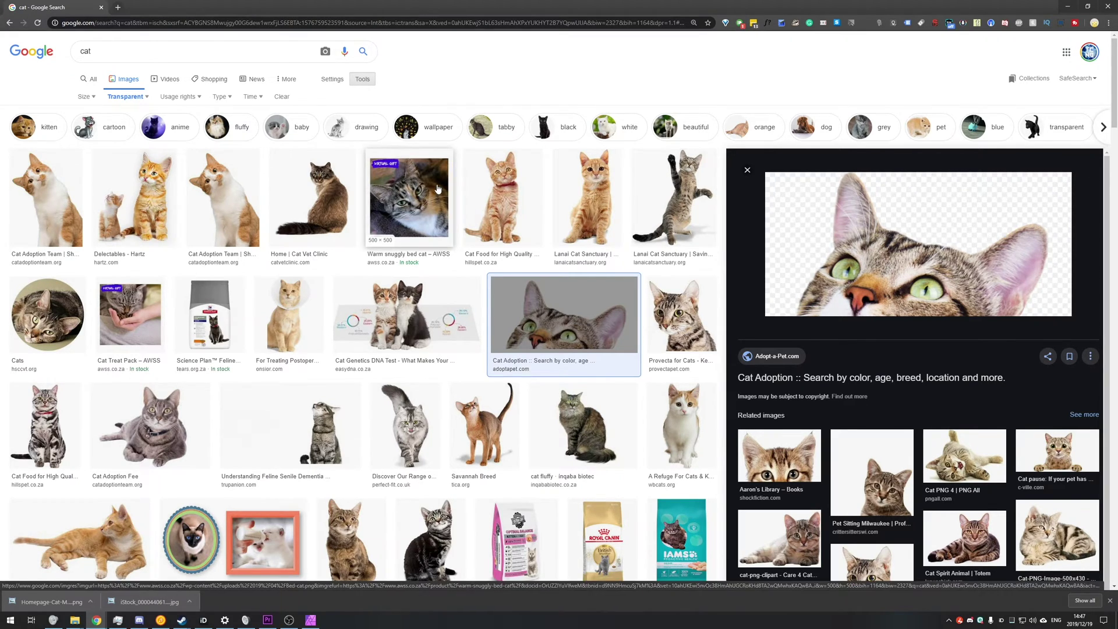
pyautogui.click(409, 198)
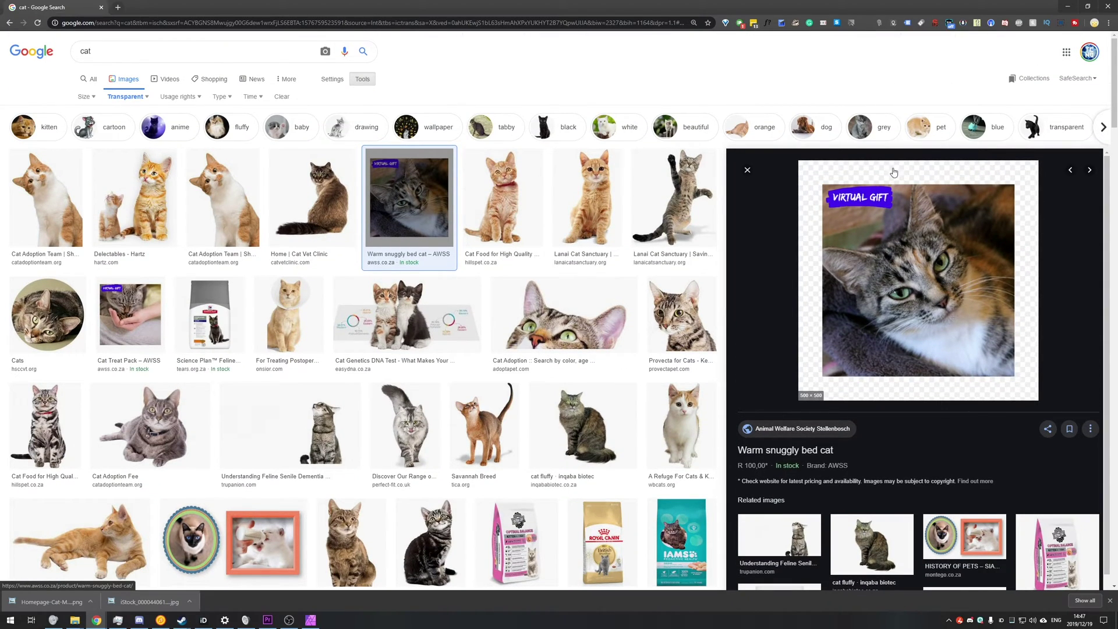
pyautogui.moveTo(854, 274); pyautogui.dragTo(768, 258)
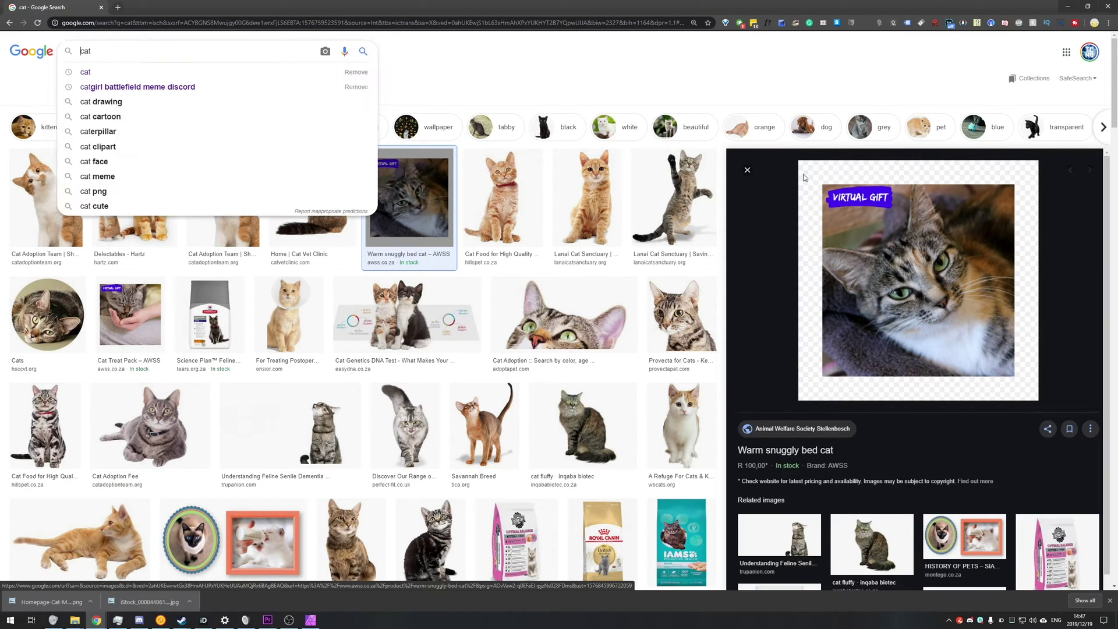
pyautogui.click(907, 172)
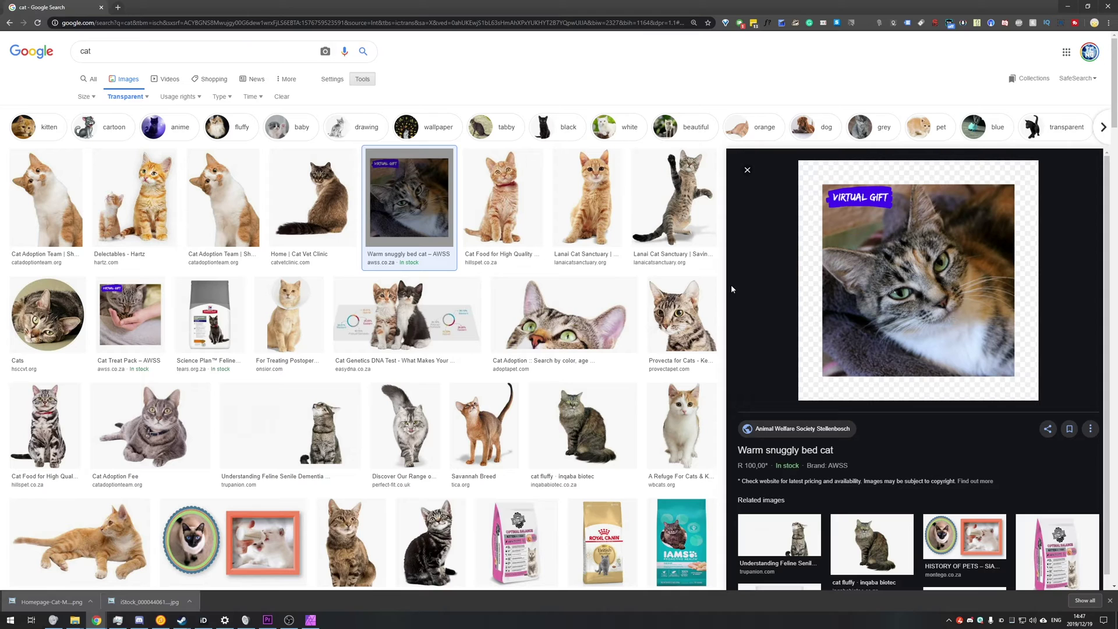
# Clear the transparent color filter and search Google Images for "cat transparent"
pyautogui.click(125, 96)
pyautogui.click(126, 111)
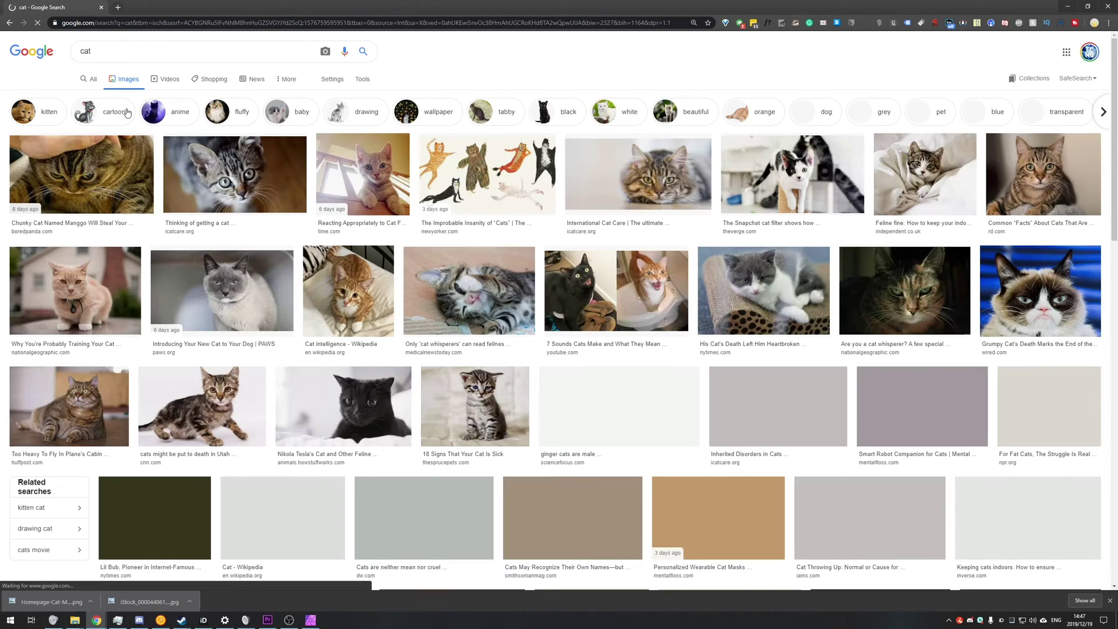
pyautogui.click(129, 53)
pyautogui.write('trans')
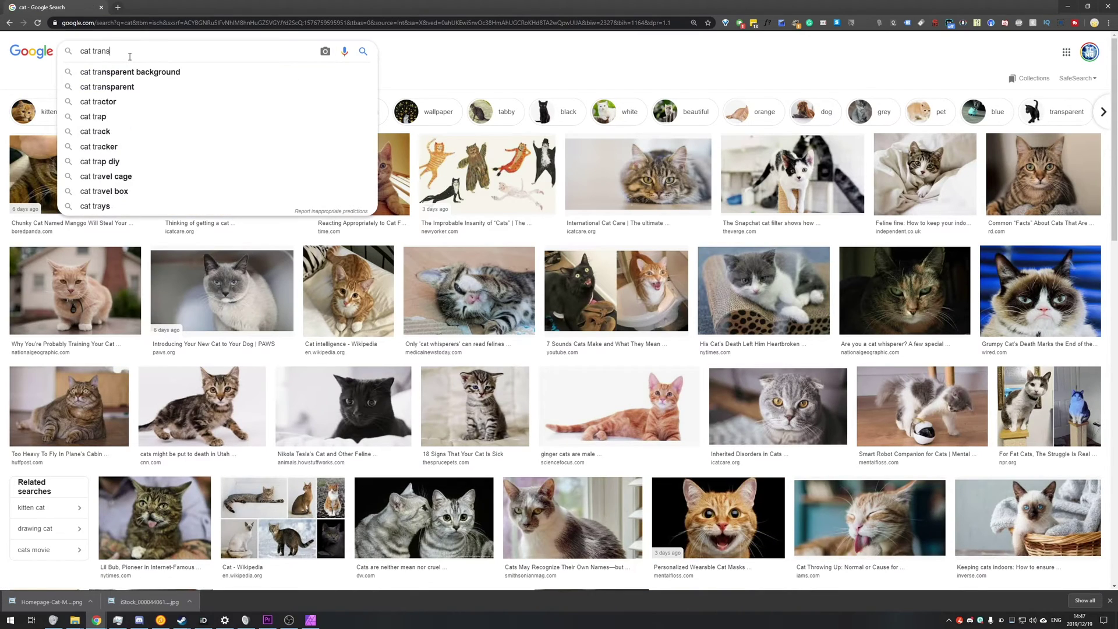
pyautogui.press('Down')
pyautogui.hotkey('ctrl', 'BackSpace')
pyautogui.press('Return')
# Save the hiclipart.com black and white cat image and place it in the Affinity Photo document
pyautogui.click(300, 175)
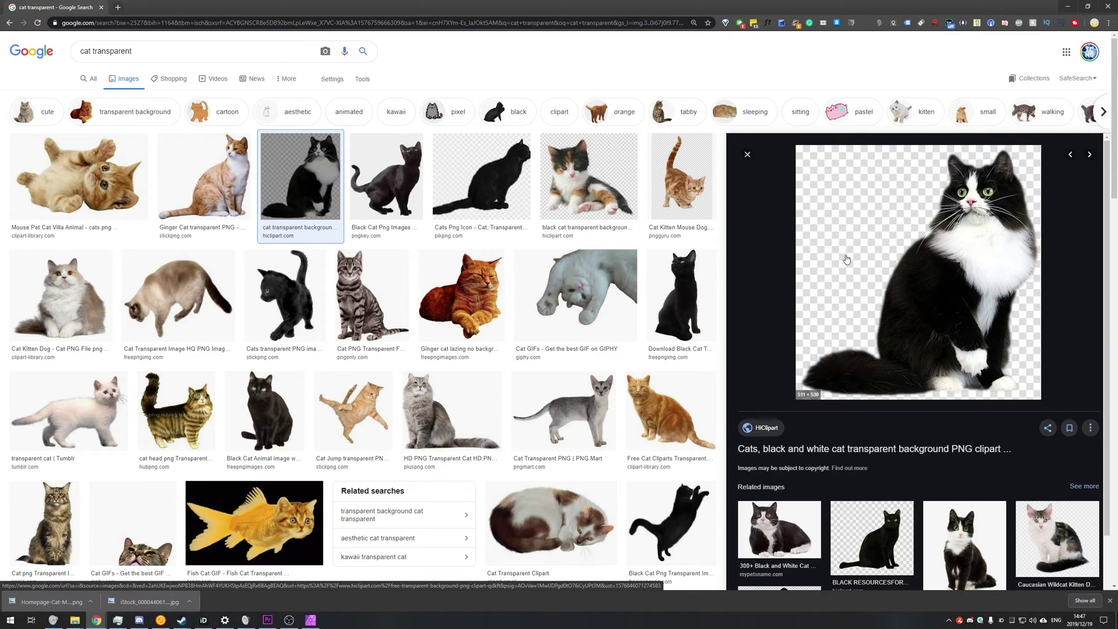
pyautogui.moveTo(895, 277); pyautogui.dragTo(754, 332)
pyautogui.rightClick(870, 230)
pyautogui.click(902, 321)
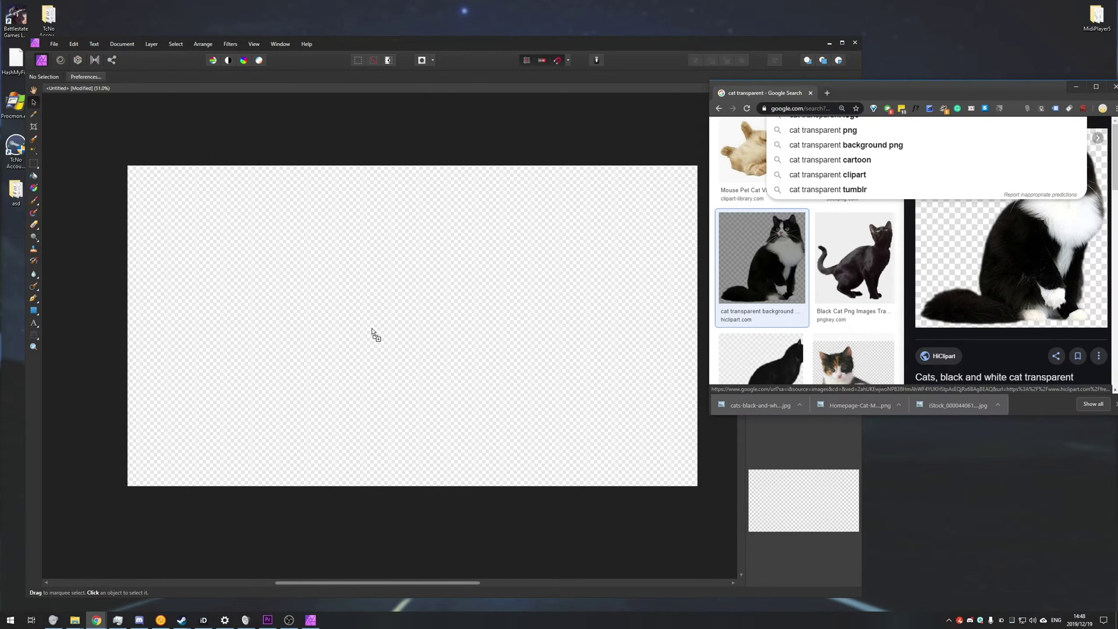
pyautogui.moveTo(373, 332); pyautogui.dragTo(373, 332)
pyautogui.moveTo(433, 377); pyautogui.dragTo(376, 285)
pyautogui.press('Escape')
# Cover the canvas with a green rectangle behind the cat, and enlarge the cat image to nearly the full canvas height
pyautogui.click(33, 310)
pyautogui.moveTo(112, 155); pyautogui.dragTo(739, 530)
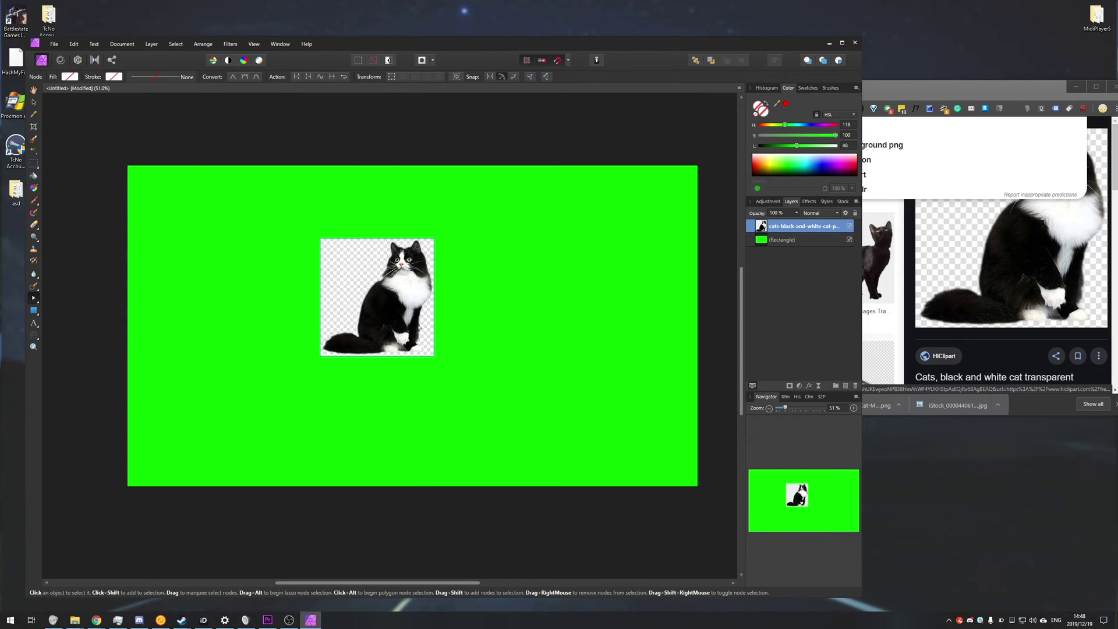
pyautogui.press('v')
pyautogui.moveTo(434, 355); pyautogui.dragTo(581, 441)
pyautogui.moveTo(568, 415); pyautogui.dragTo(545, 360)
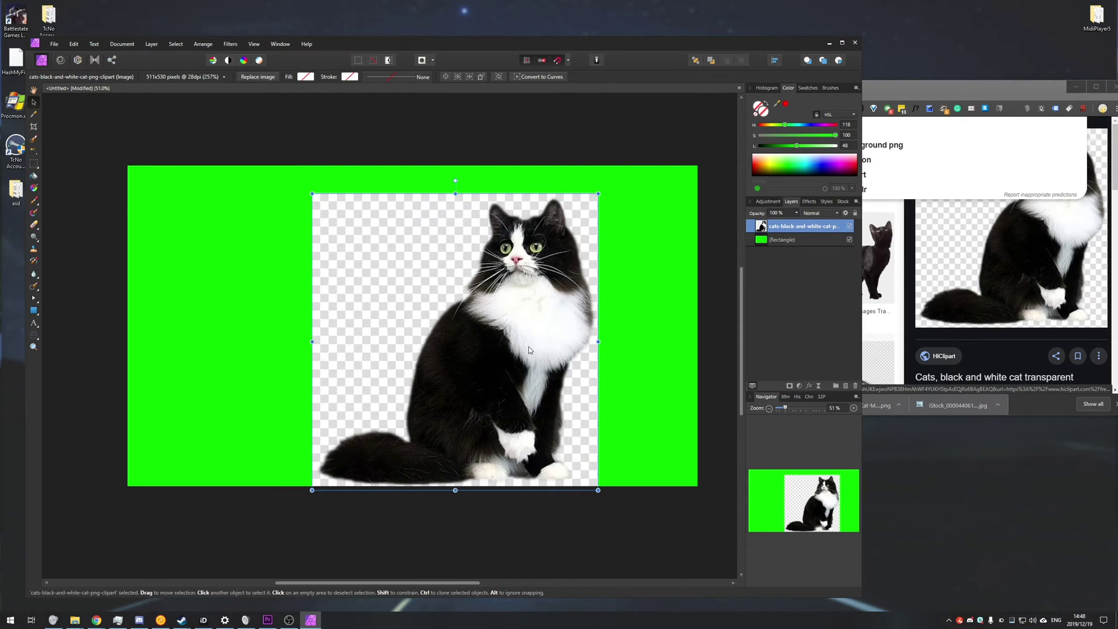
pyautogui.moveTo(466, 245); pyautogui.dragTo(433, 234)
# Compare the checkerboard background of the placed cat image with its Google Images preview
pyautogui.moveTo(874, 97); pyautogui.dragTo(836, 0)
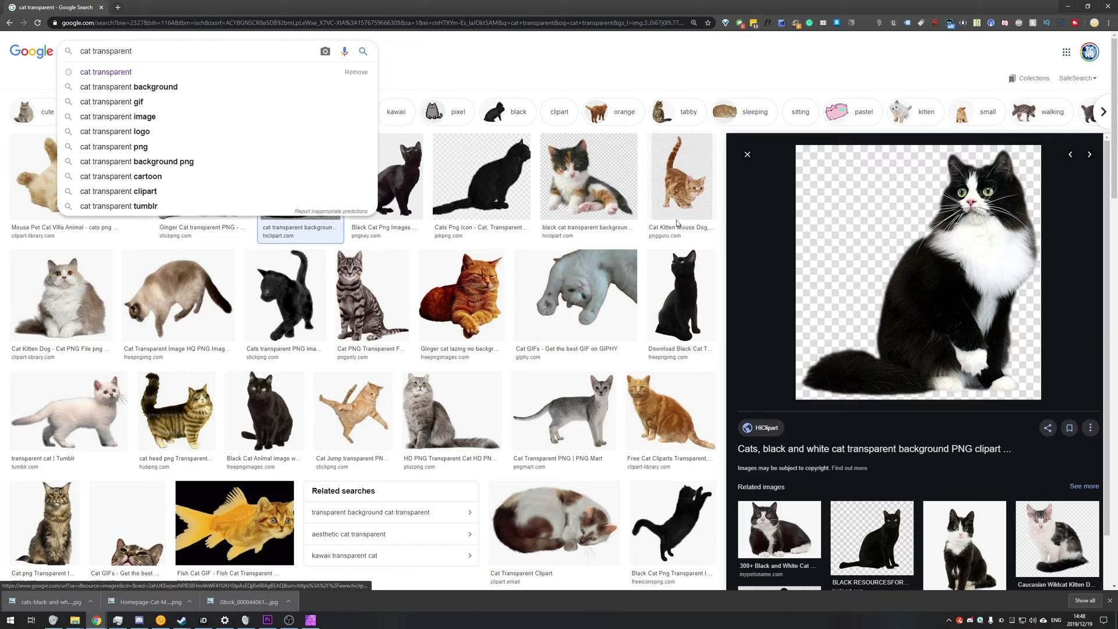
pyautogui.click(778, 277)
pyautogui.moveTo(729, 5); pyautogui.dragTo(876, 72)
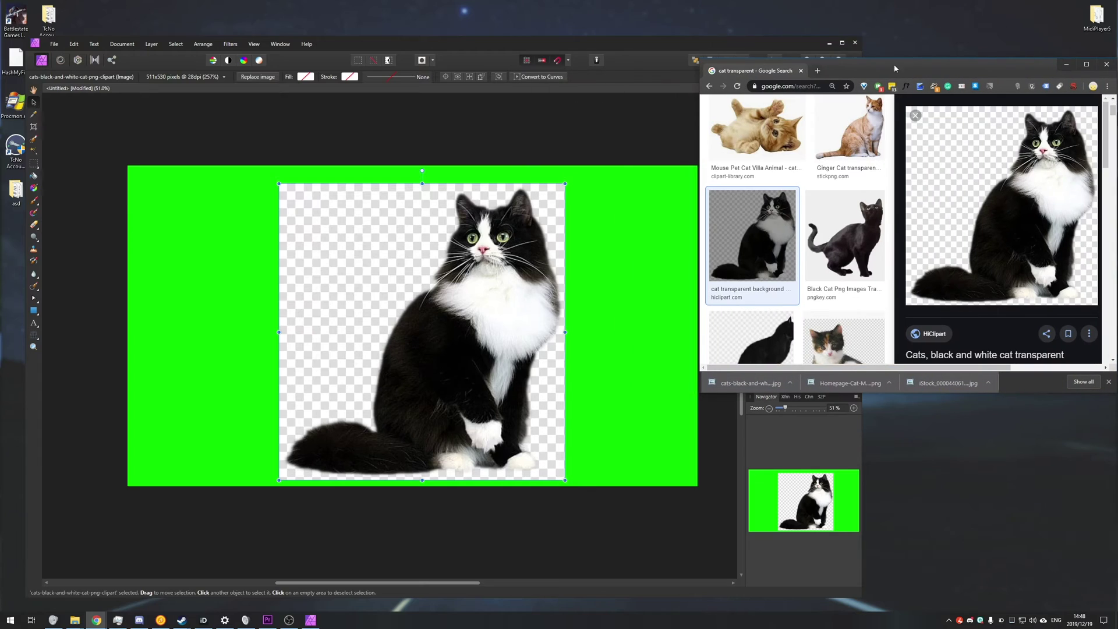
pyautogui.moveTo(446, 243)
pyautogui.mouseDown()
pyautogui.moveTo(435, 230)
pyautogui.moveTo(436, 239)
pyautogui.mouseUp()
# Preview the hiclipart.com calico kitten, the giphy.com white cat and the freepngimg.com cat, and compare their checkerboard backgrounds
pyautogui.moveTo(956, 63); pyautogui.dragTo(950, 0)
pyautogui.scroll(2, 623, 332)
pyautogui.click(623, 217)
pyautogui.scroll(2, 624, 221)
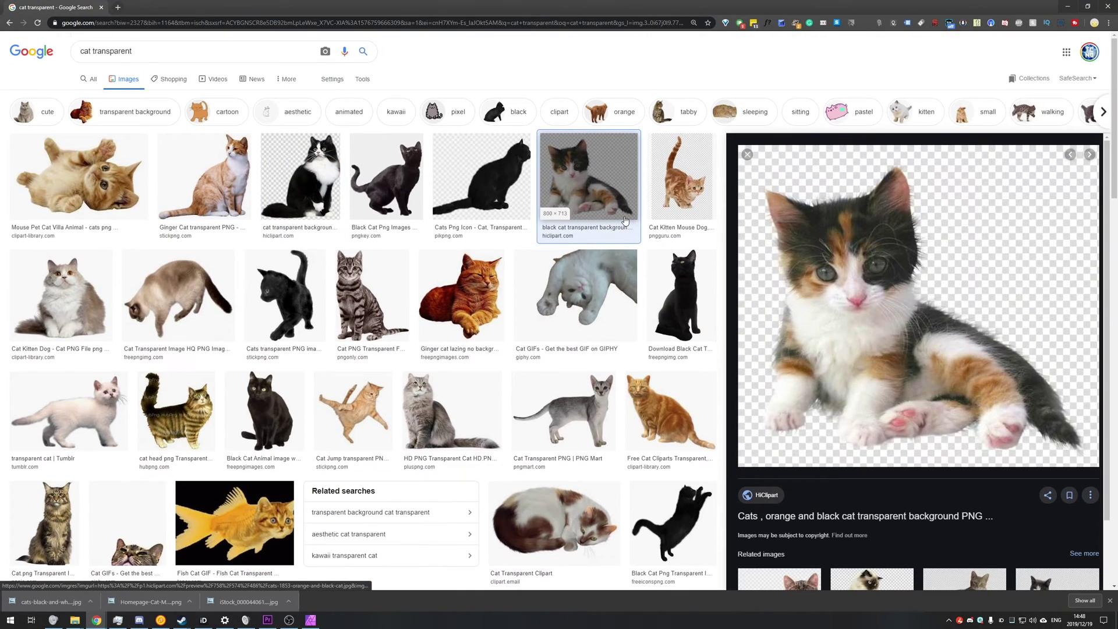
pyautogui.scroll(-2, 643, 246)
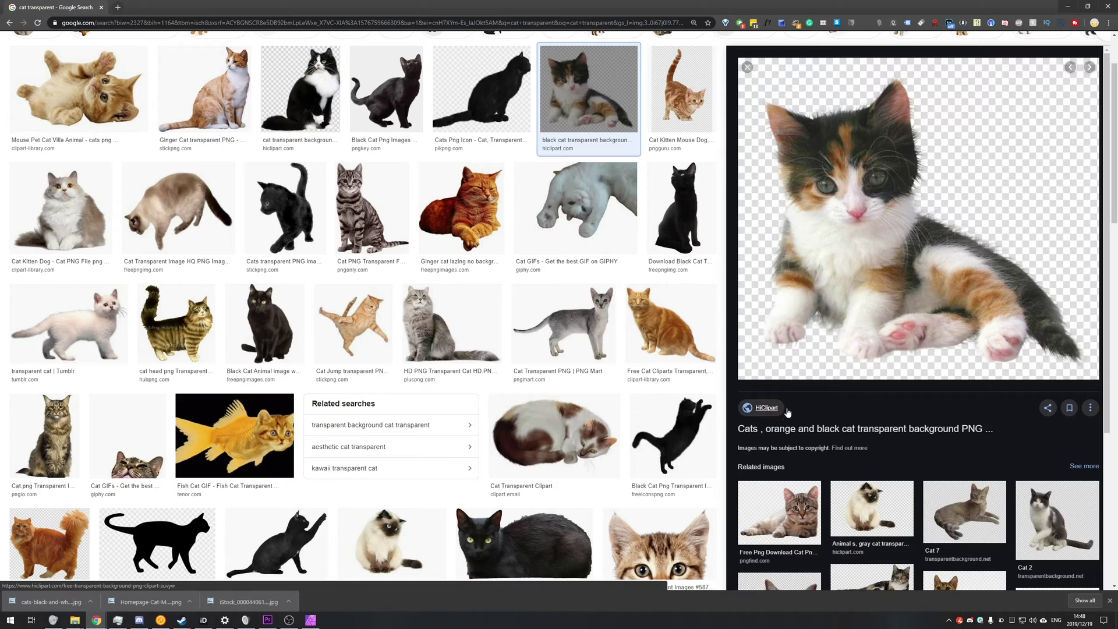
pyautogui.scroll(2, 501, 350)
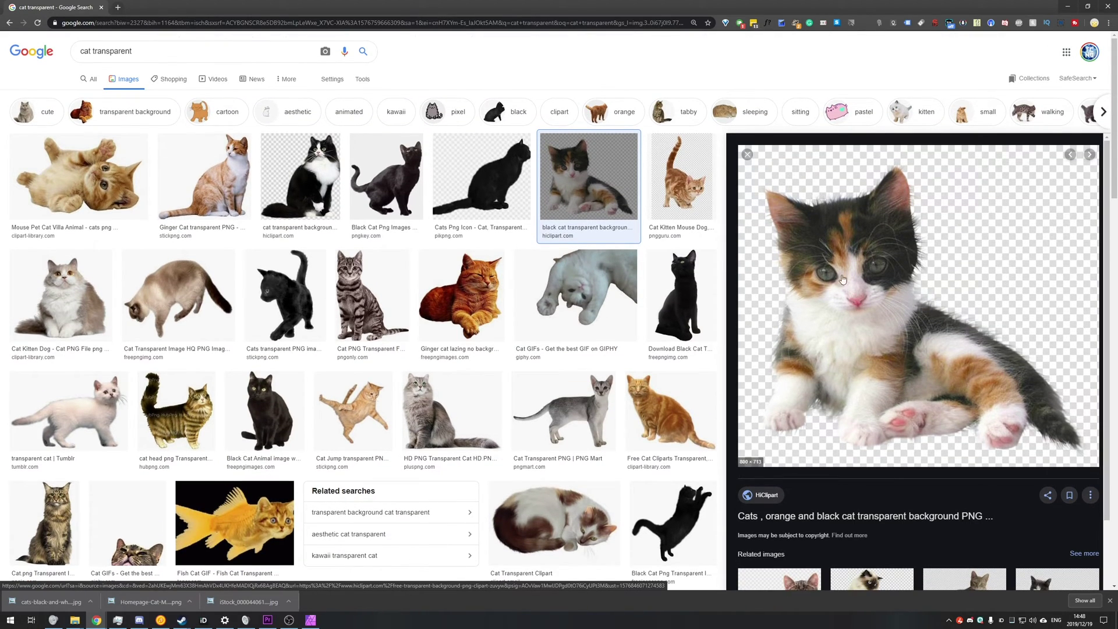
pyautogui.click(553, 284)
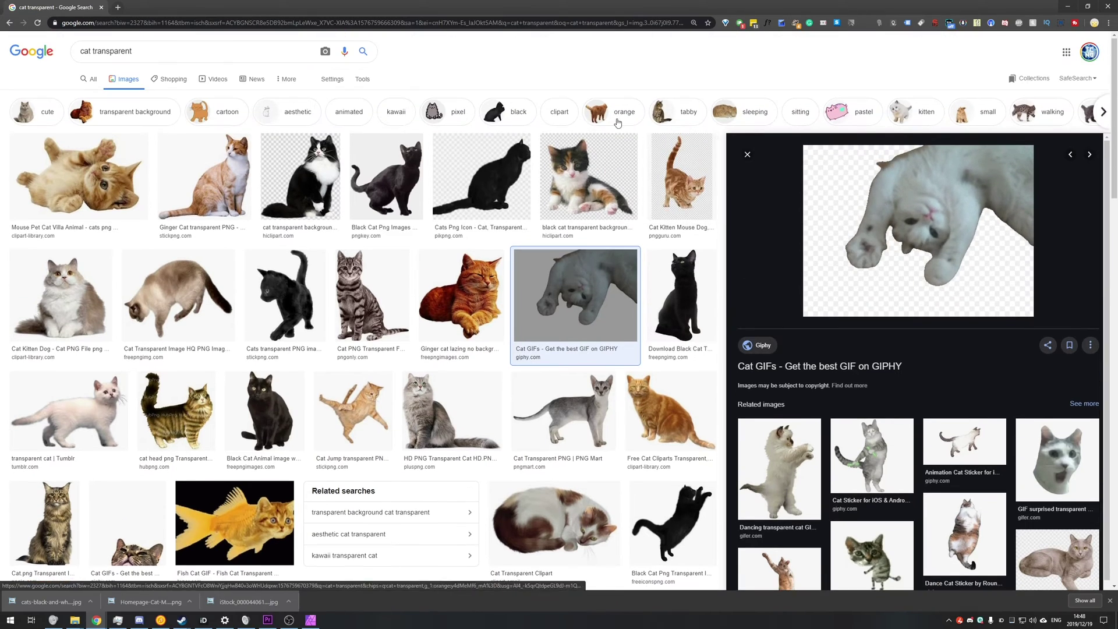
pyautogui.scroll(3, 452, 245)
pyautogui.click(178, 294)
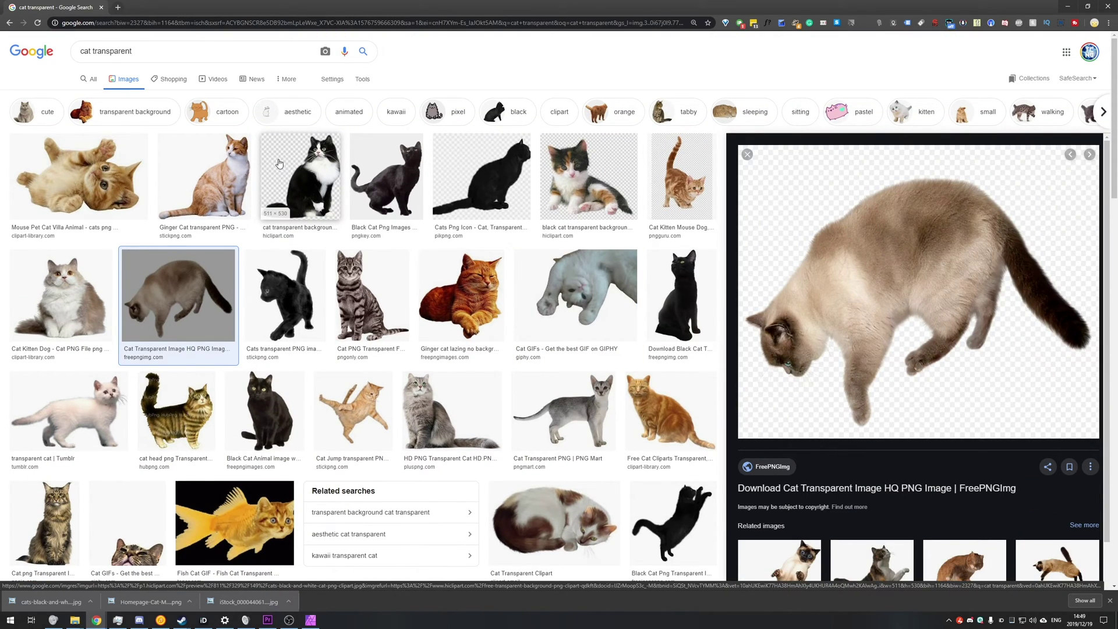
# Filter the "cat transparent" image results to transparent color
pyautogui.click(362, 78)
pyautogui.click(116, 96)
pyautogui.click(125, 138)
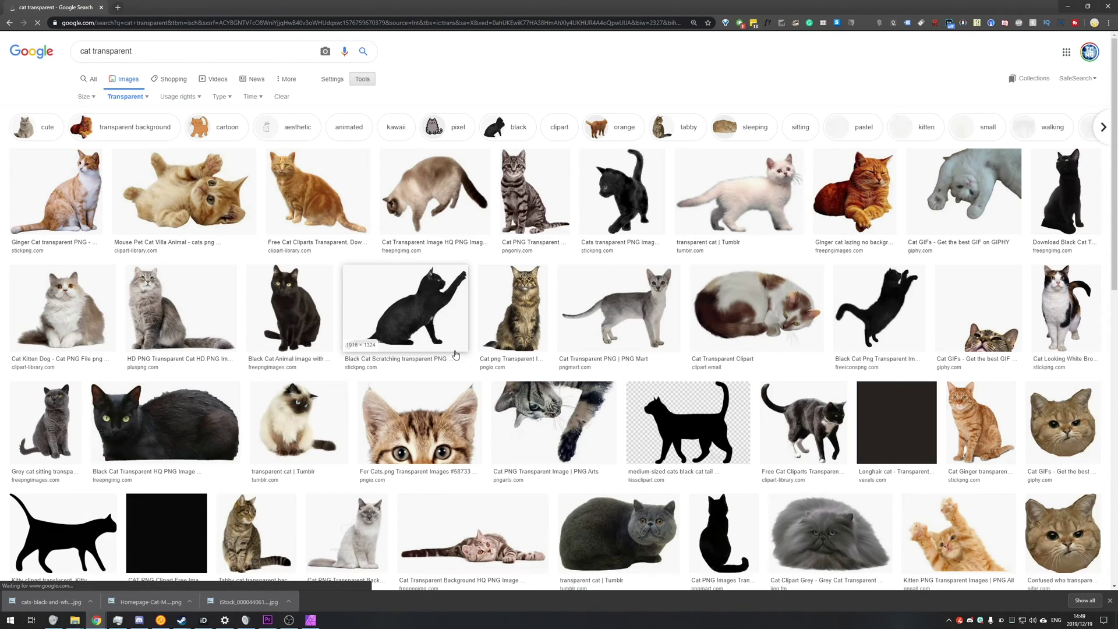
# Preview the kissclipart.com silhouette, clipart-library.com cat and pngarts.com cat among the filtered results, and examine their backgrounds for real transparency
pyautogui.click(688, 423)
pyautogui.scroll(-2, 662, 351)
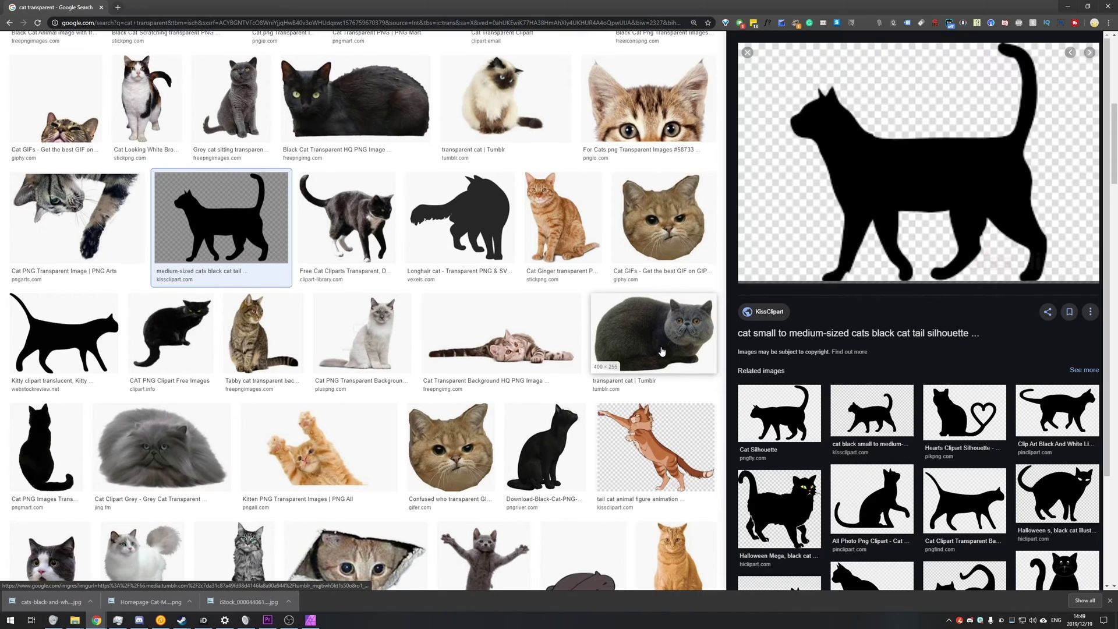
pyautogui.scroll(-1, 663, 351)
pyautogui.scroll(4, 186, 327)
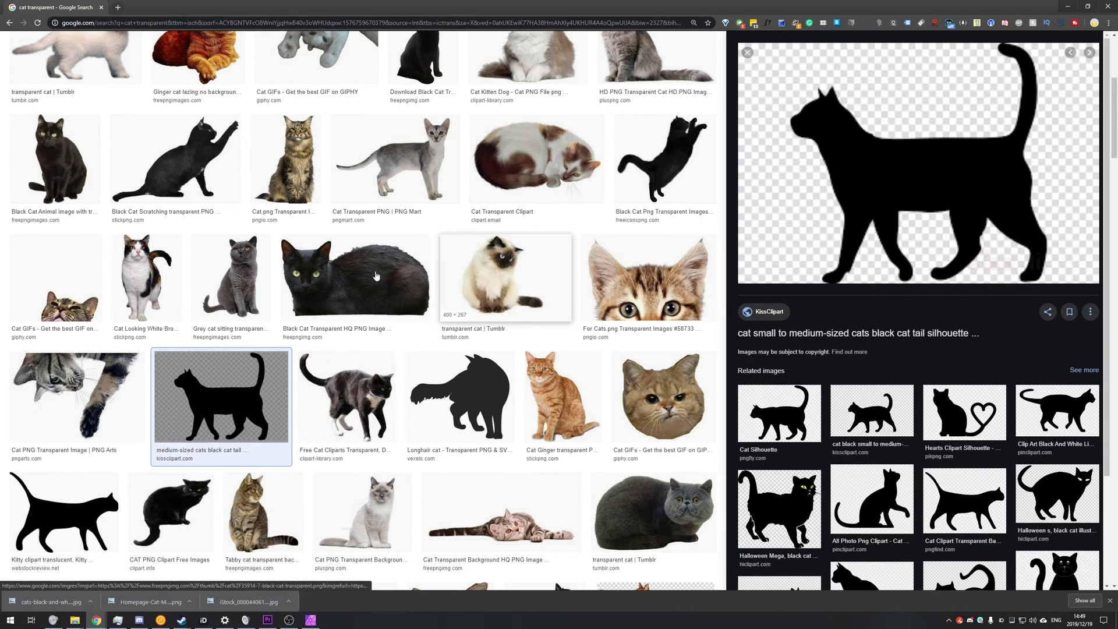
pyautogui.click(337, 402)
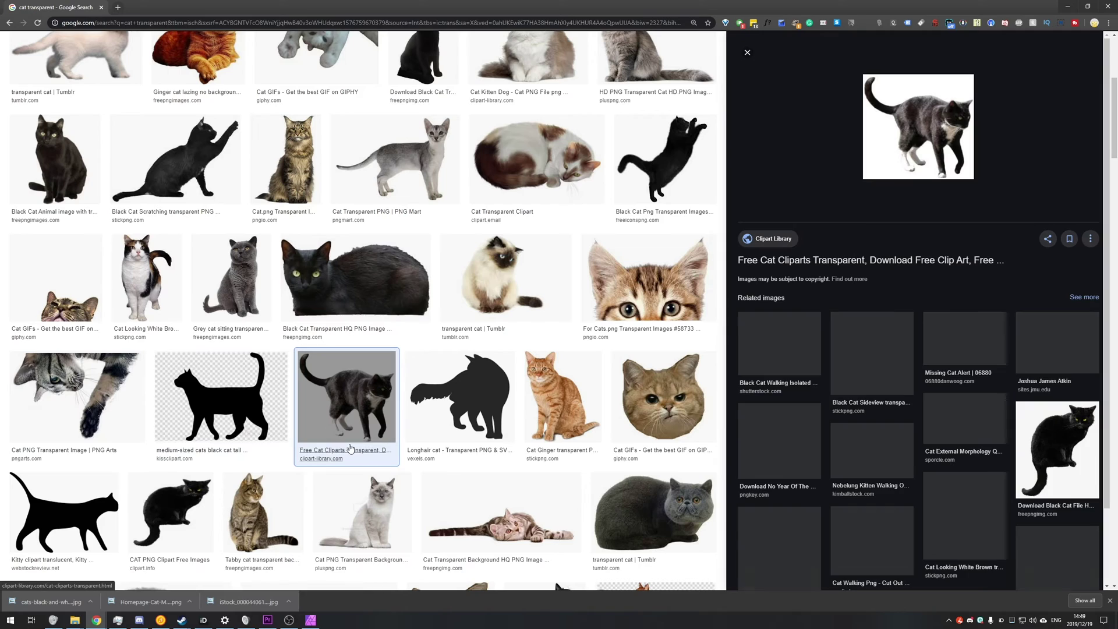
pyautogui.click(97, 398)
pyautogui.scroll(5, 245, 428)
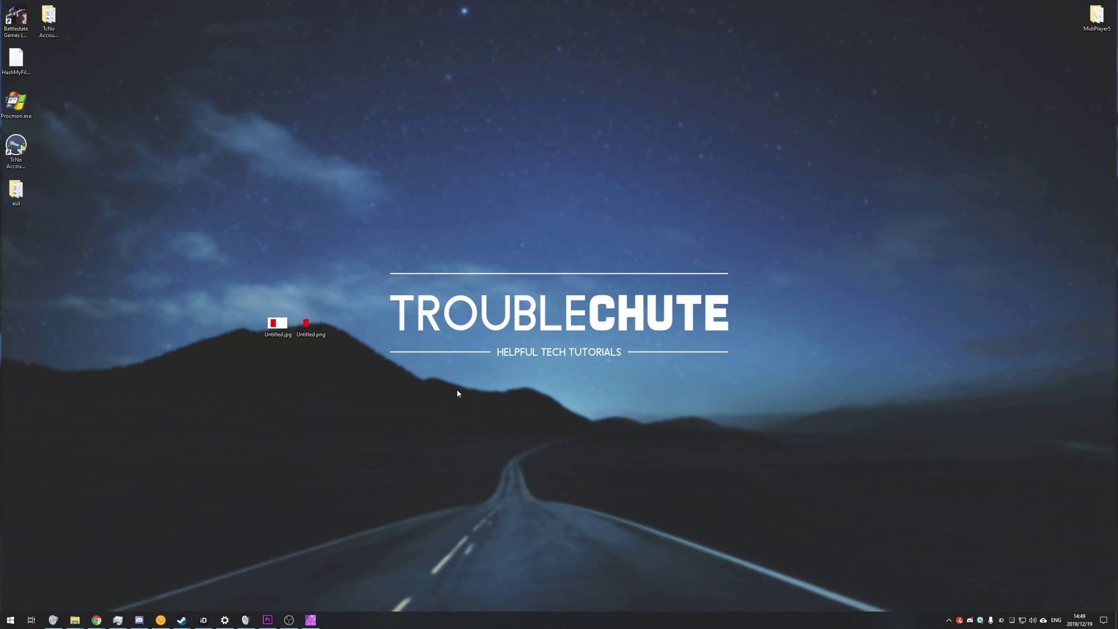
# Select the Untitled.jpg and Untitled.png files on the desktop
pyautogui.moveTo(457, 389); pyautogui.dragTo(264, 295)
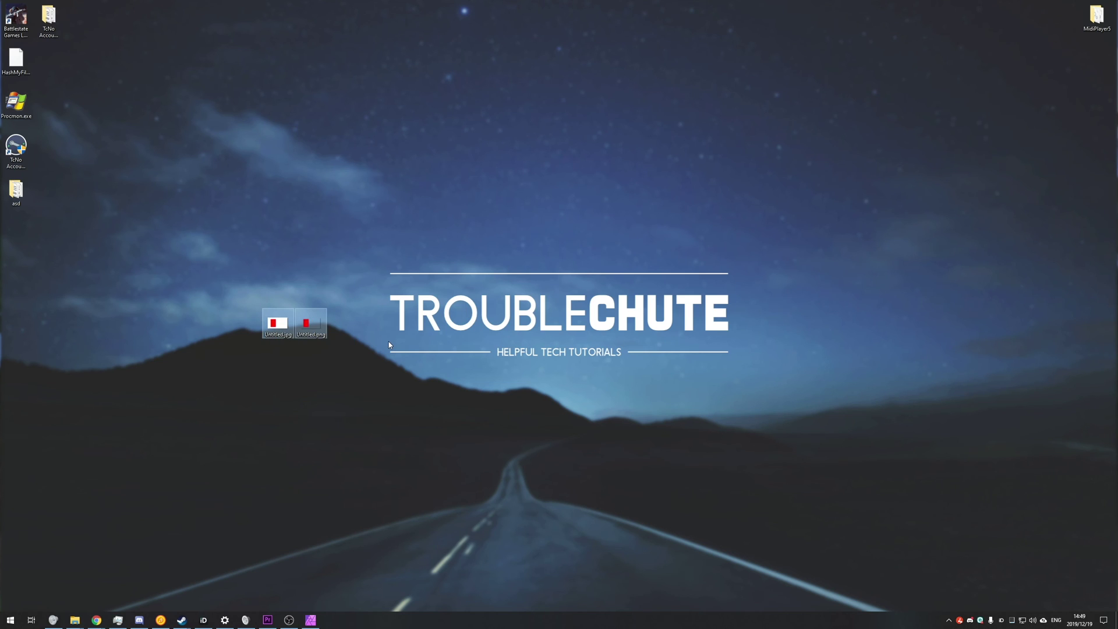